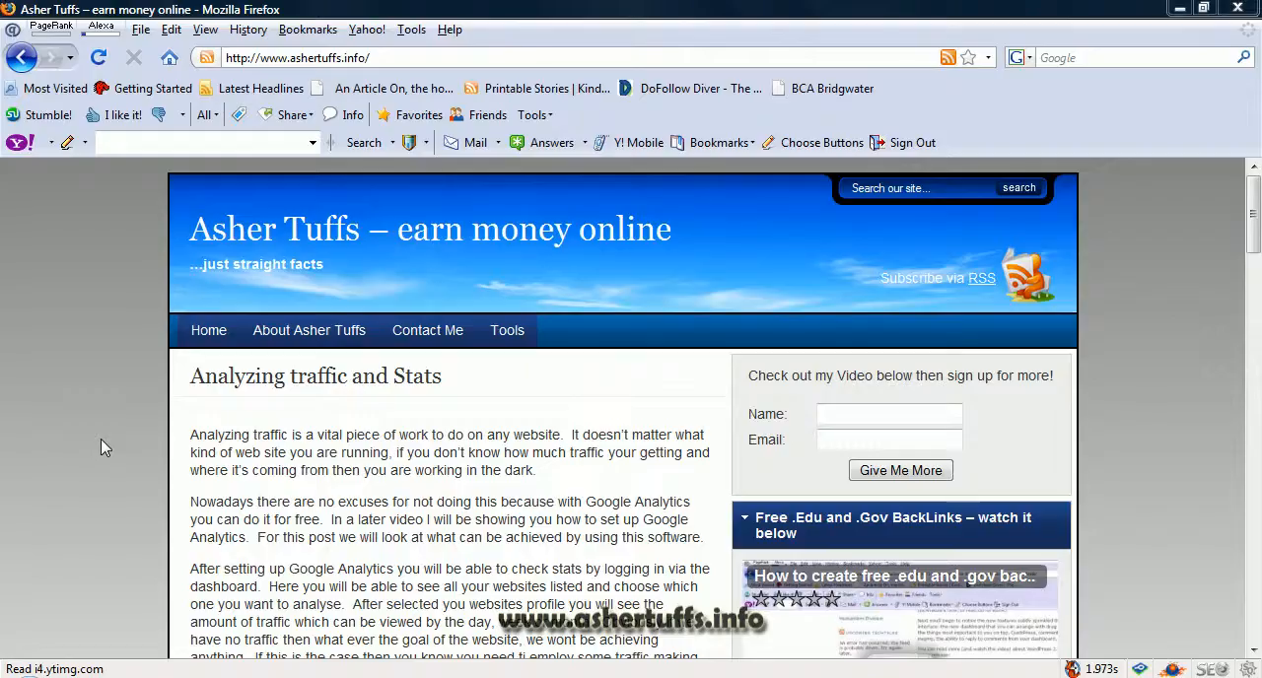
Step: Go to google.co.uk and search the web for "analytics"
{"action": "left_click", "coordinate": [391, 59]}
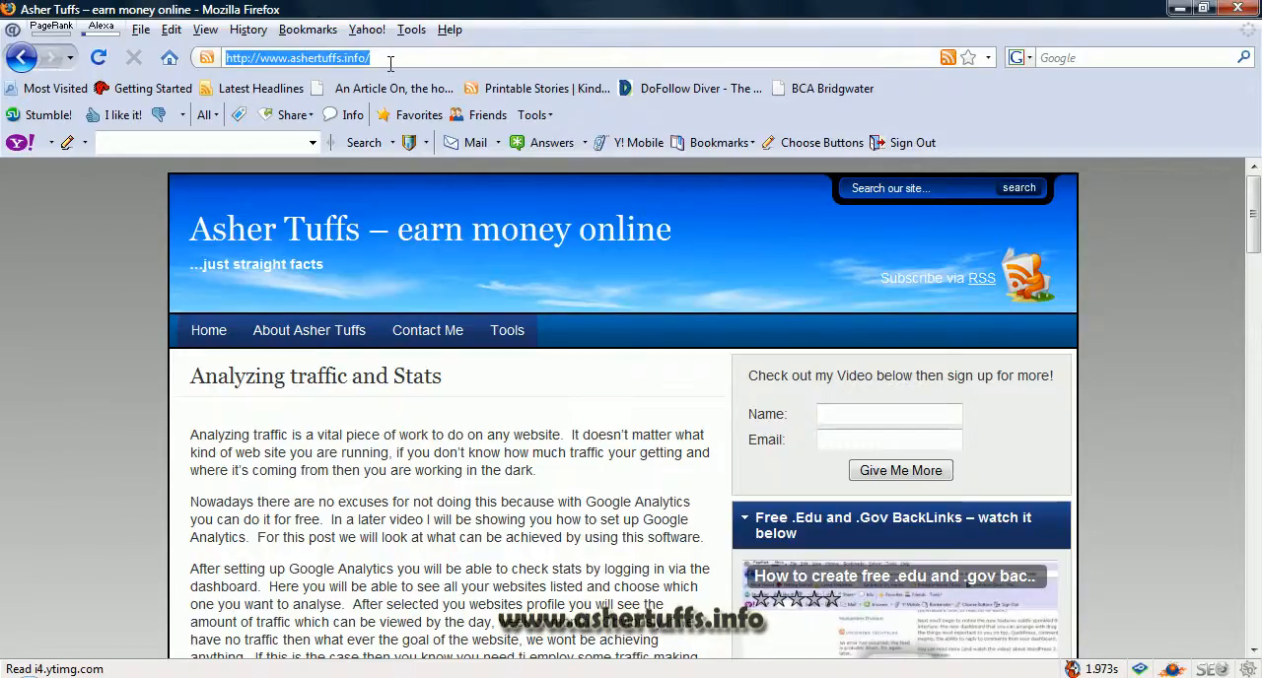
{"action": "type", "text": "googl"}
{"action": "key", "text": "Down"}
{"action": "key", "text": "Return"}
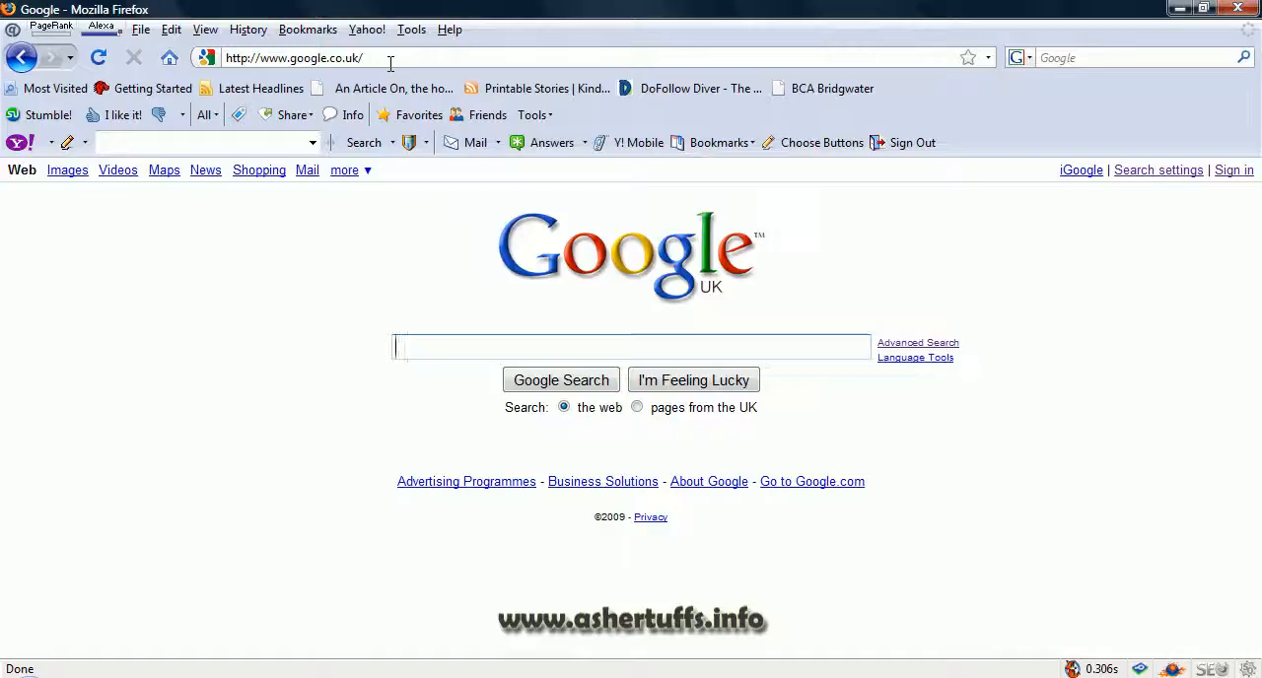
{"action": "type", "text": "anal"}
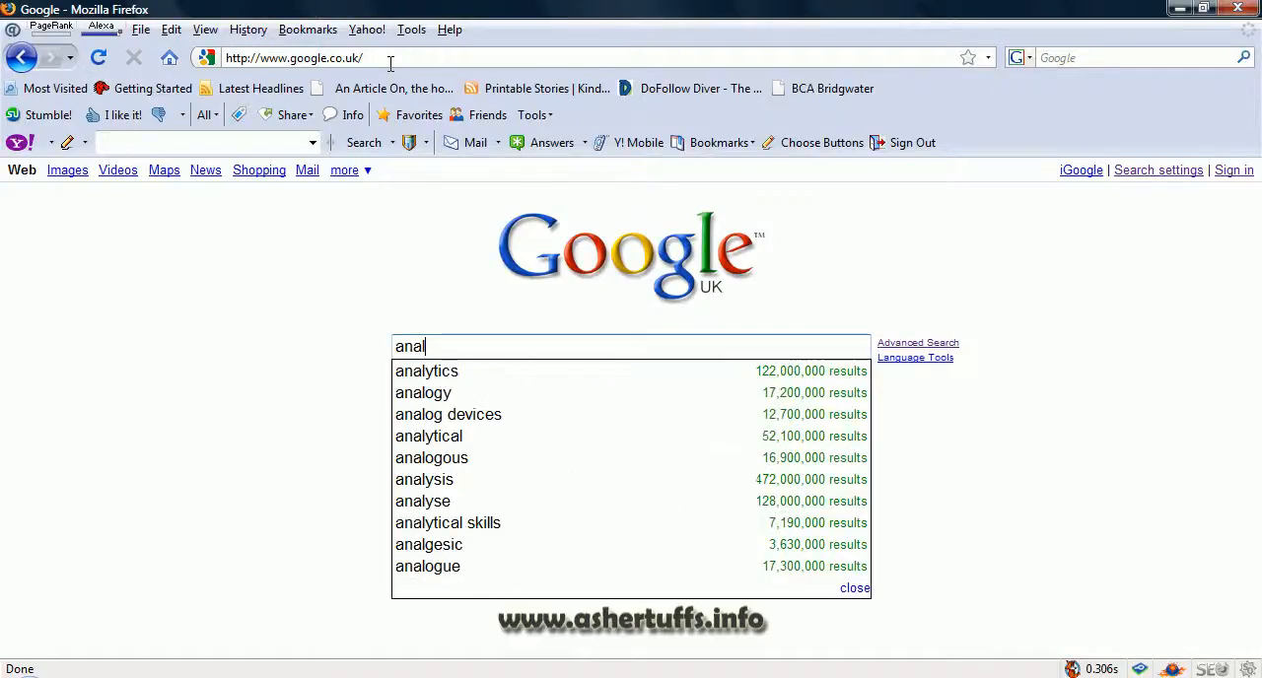
{"action": "type", "text": "ytics"}
{"action": "key", "text": "Return"}
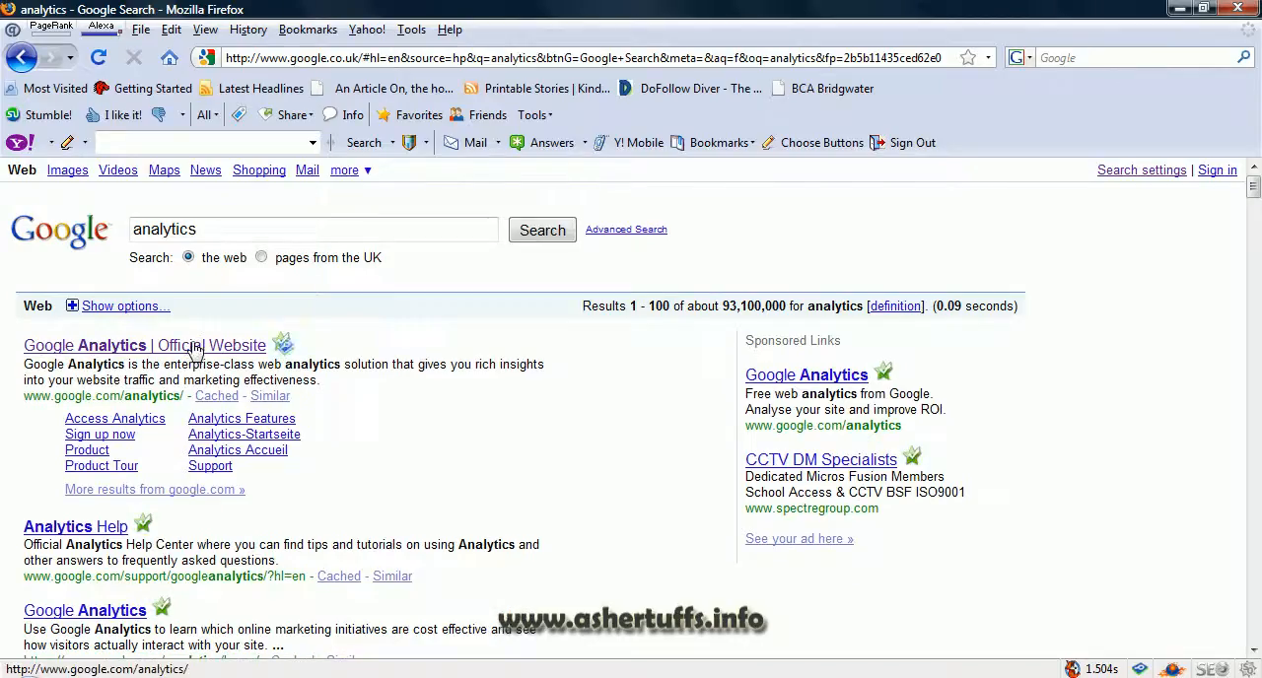
Step: Open the official Google Analytics site and sign in with the account e-mail and password, declining to have the password remembered
{"action": "left_click", "coordinate": [194, 347]}
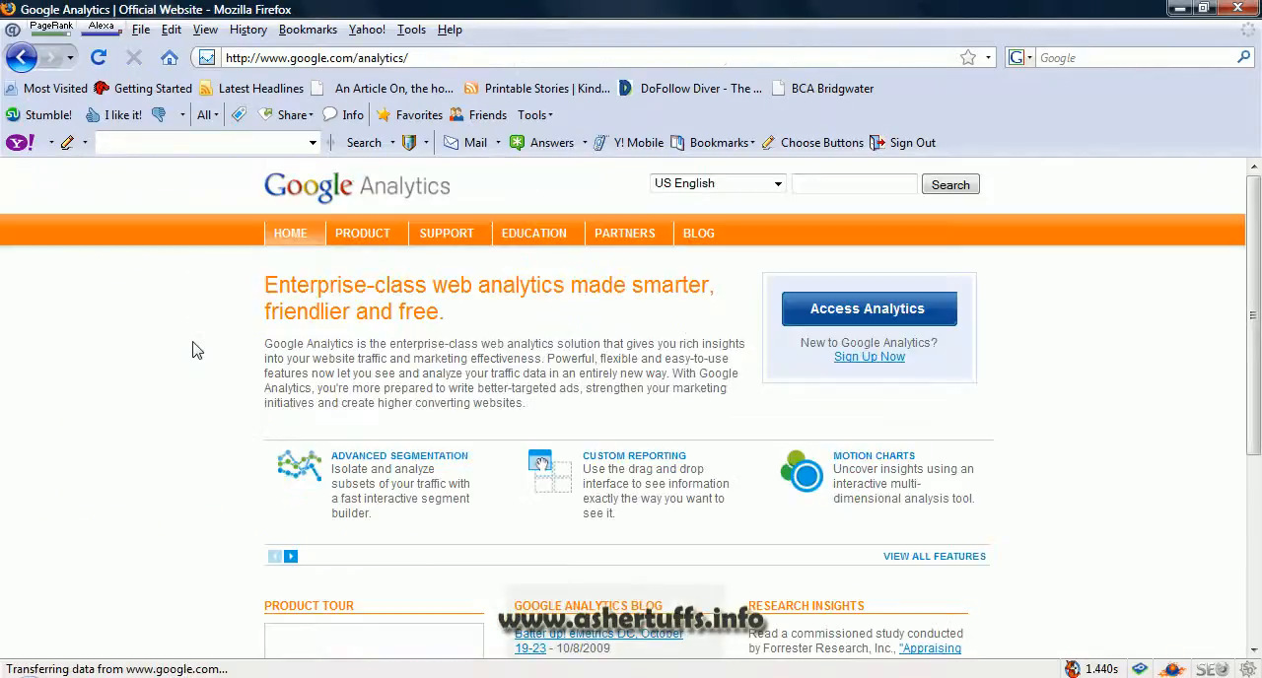
{"action": "left_click", "coordinate": [907, 313]}
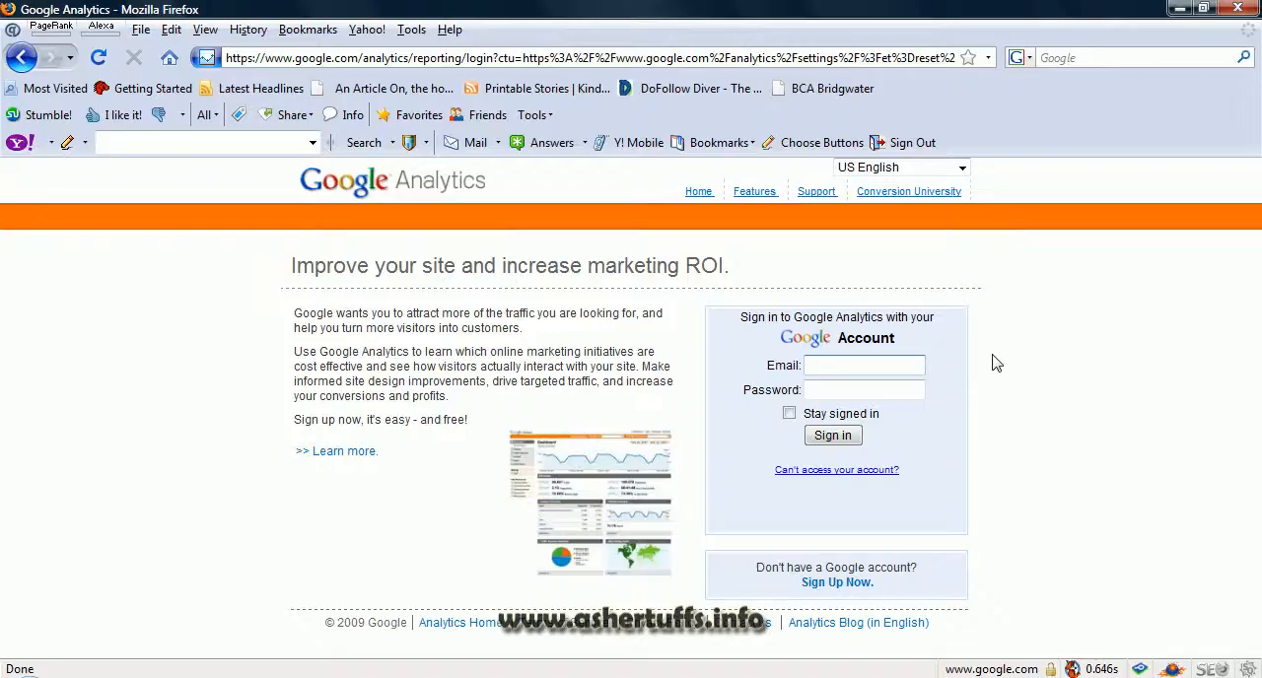
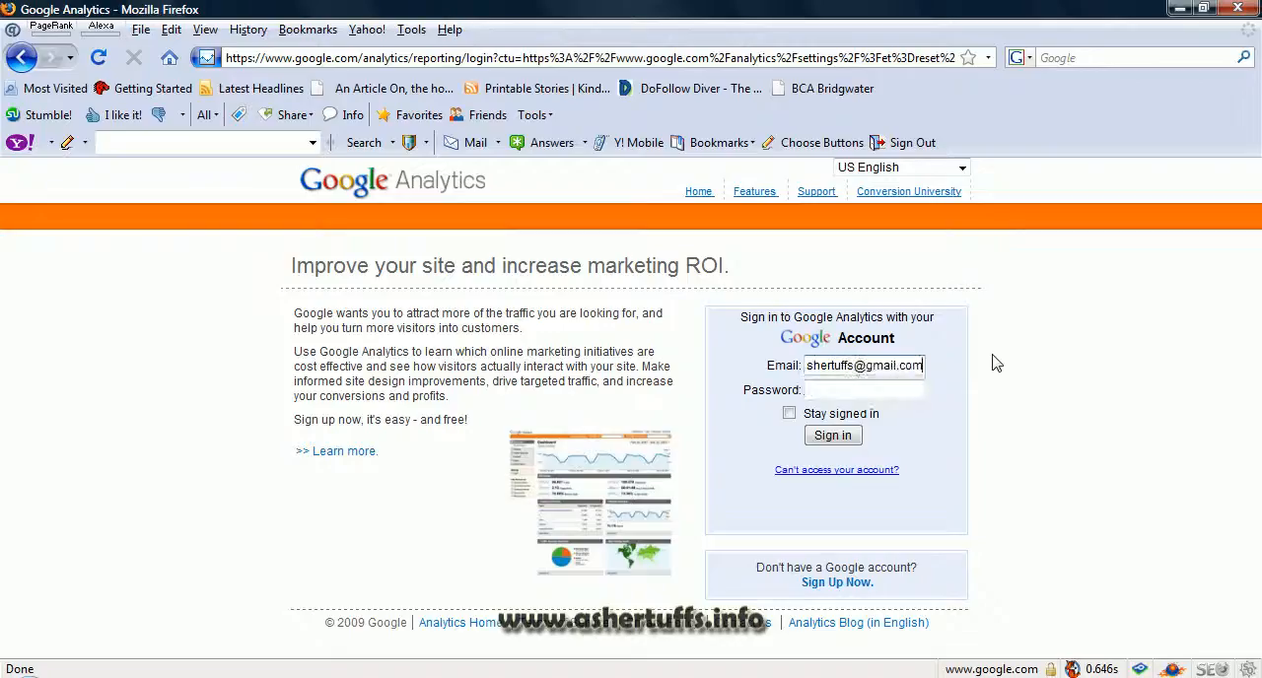
{"action": "key", "text": "Tab"}
{"action": "type", "text": "•••••••••"}
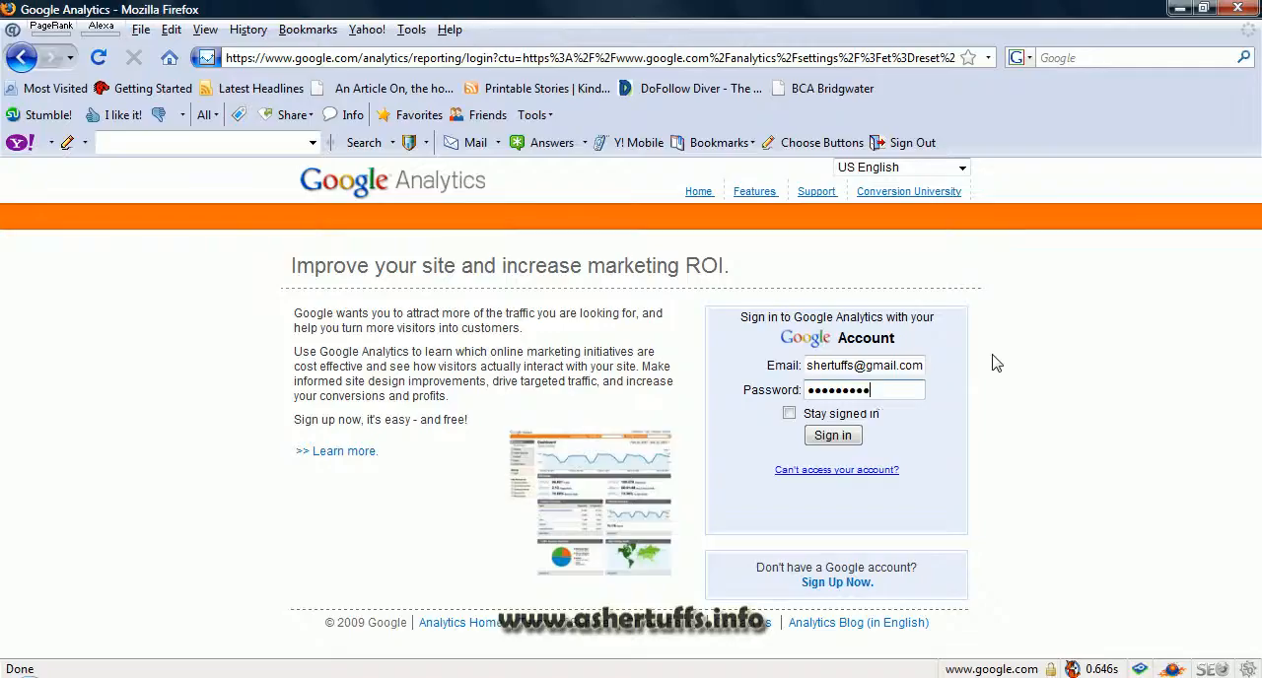
{"action": "left_click", "coordinate": [834, 435]}
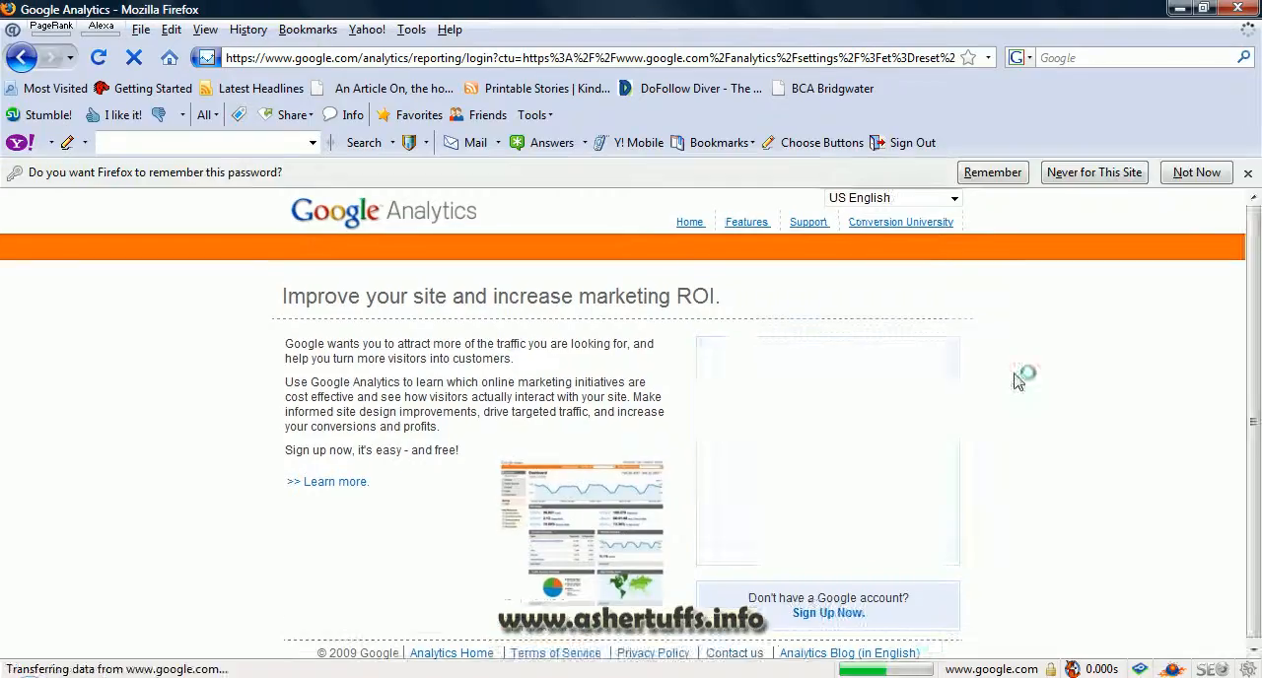
{"action": "left_click", "coordinate": [1195, 173]}
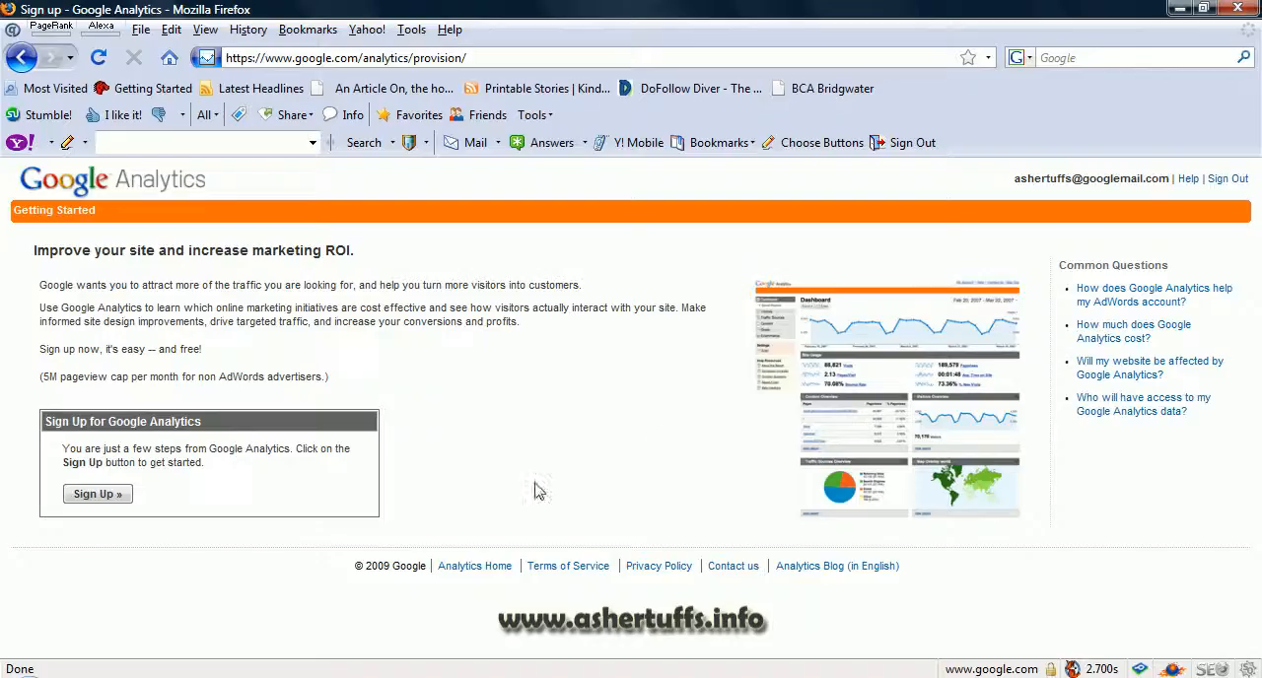
{"action": "left_click", "coordinate": [115, 499]}
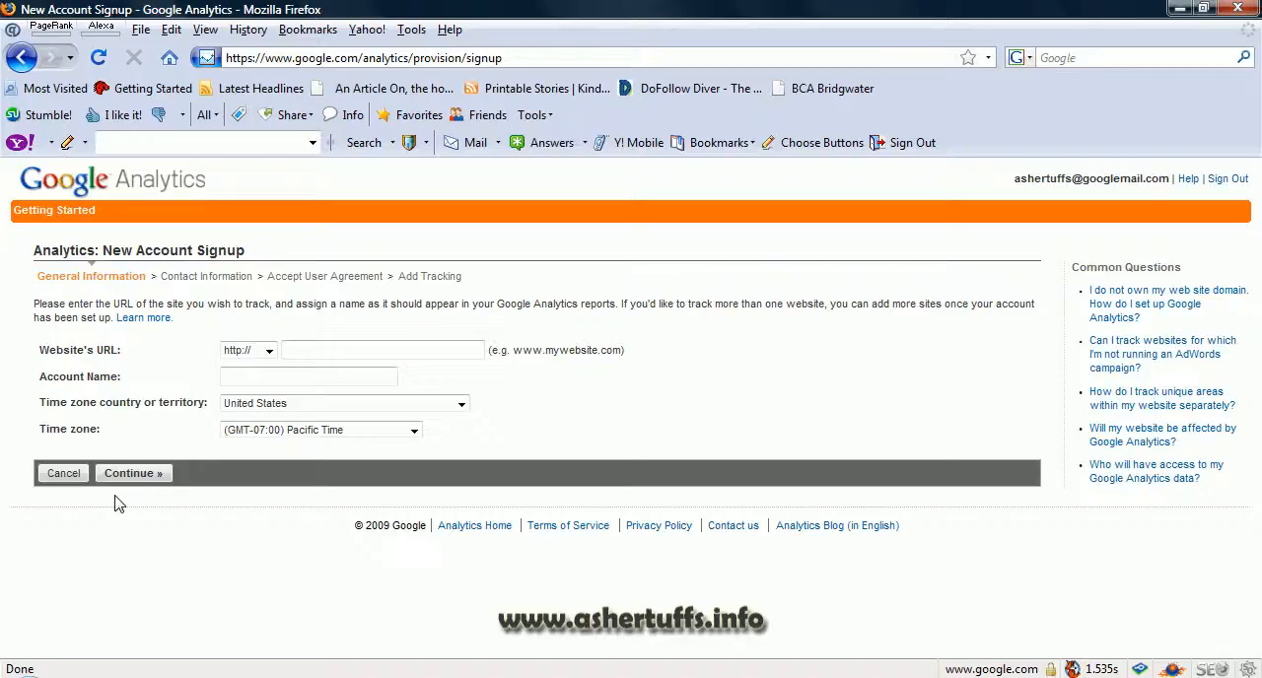
{"action": "left_click", "coordinate": [333, 345]}
{"action": "left_click", "coordinate": [270, 351]}
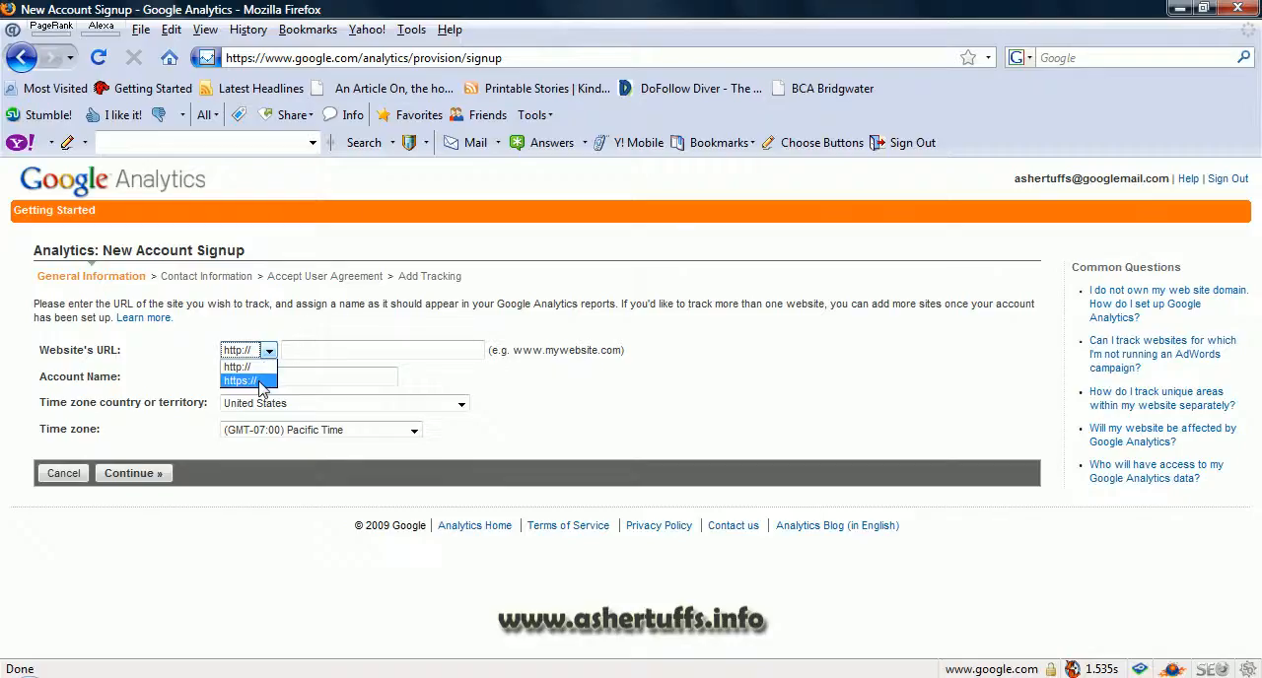
{"action": "left_click", "coordinate": [336, 351]}
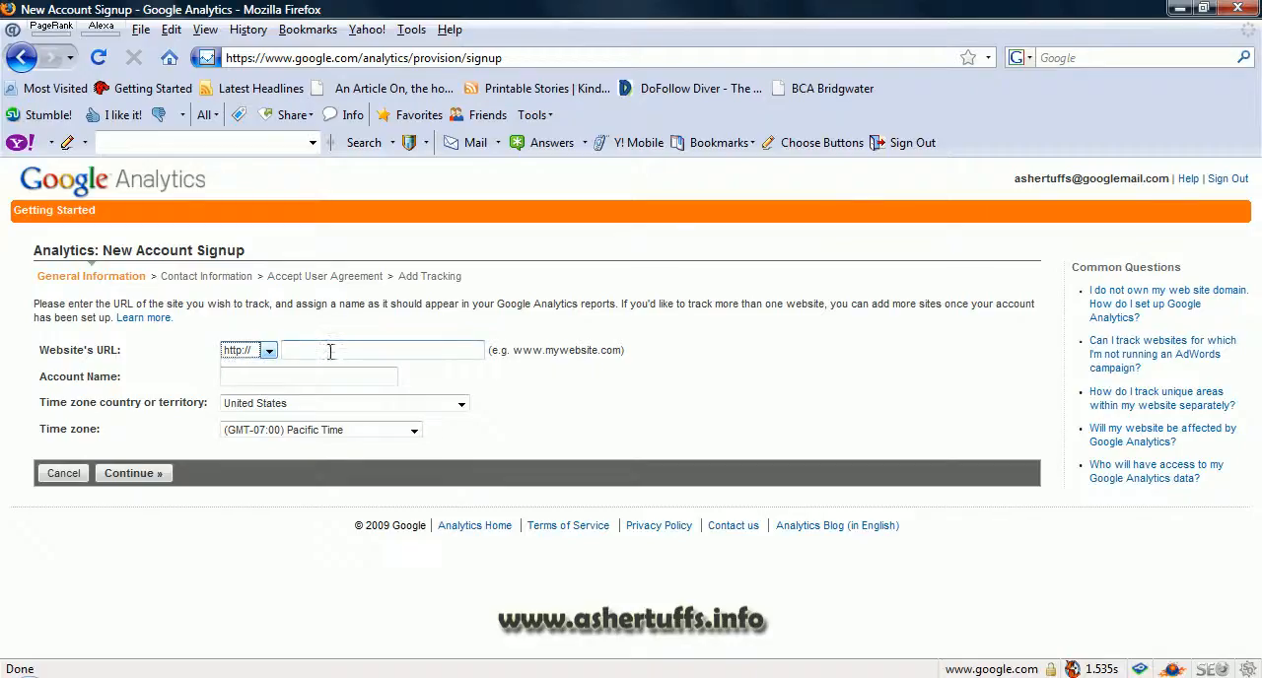
{"action": "left_click", "coordinate": [335, 351]}
{"action": "type", "text": "www.ashertu"}
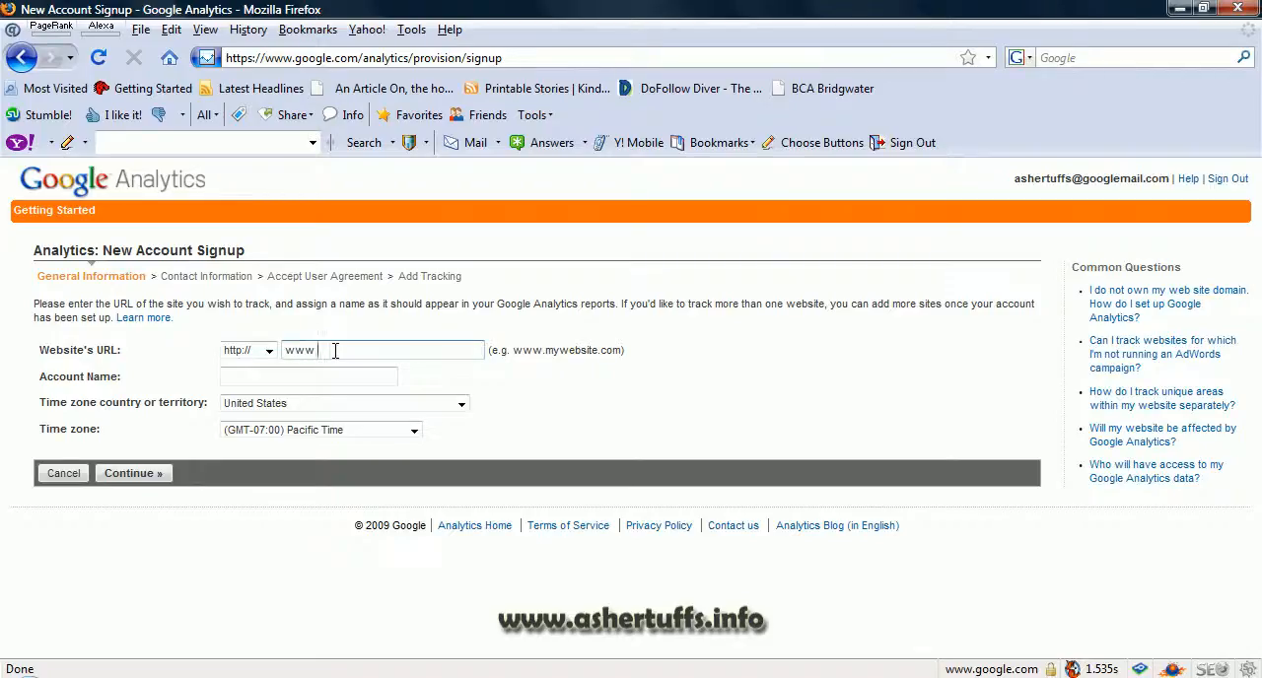
{"action": "type", "text": "ffs.info"}
Step: Use the site address as the account name, set the time zone country to United Kingdom, and continue to the contact information
{"action": "double_click", "coordinate": [311, 375]}
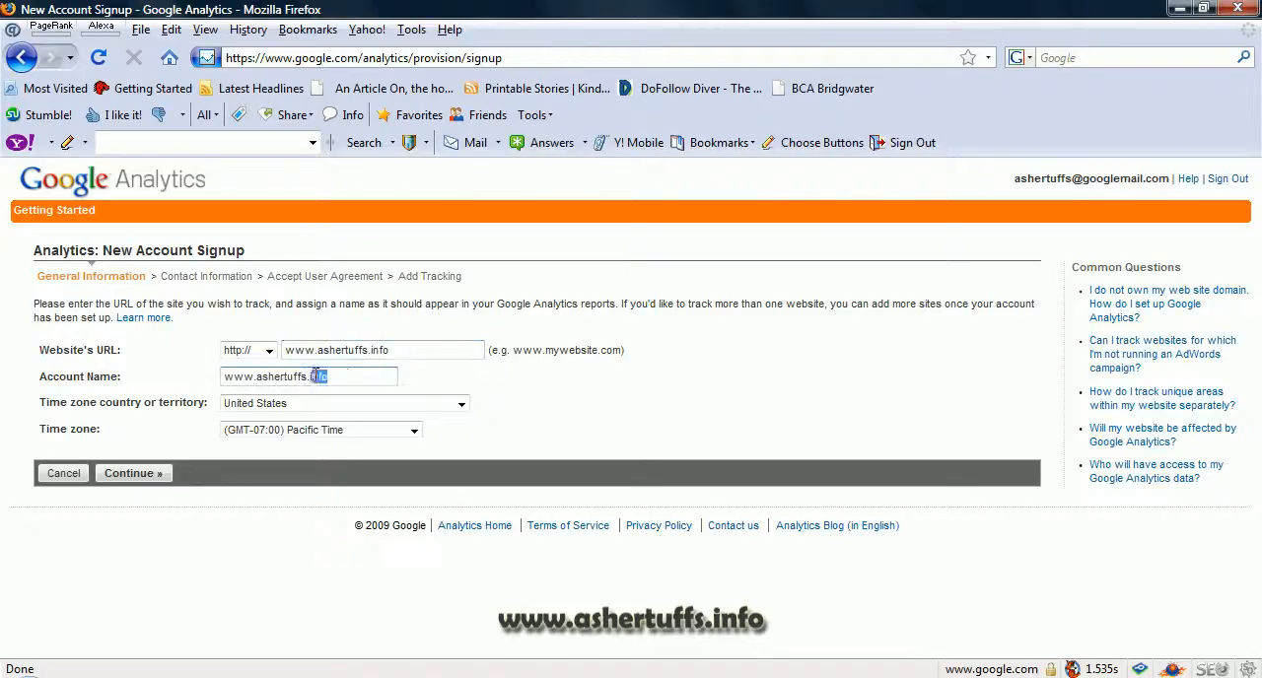
{"action": "left_click", "coordinate": [344, 377]}
{"action": "left_click_drag", "start_coordinate": [344, 377], "coordinate": [218, 376]}
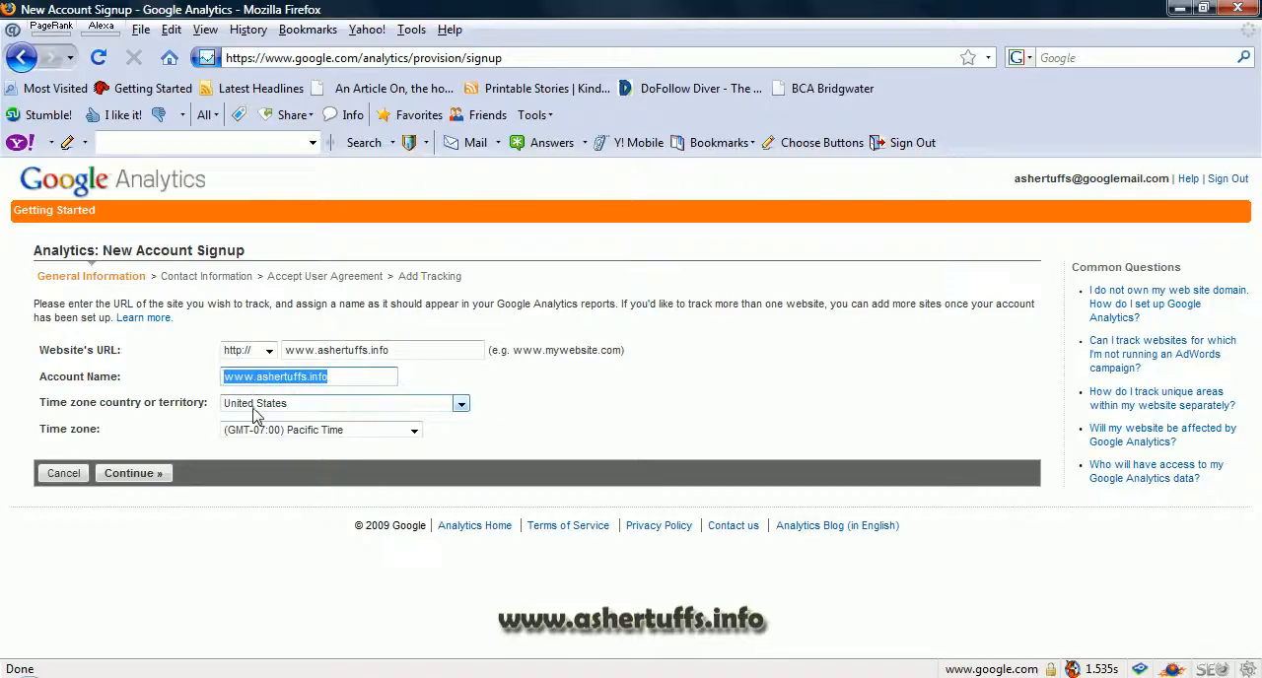
{"action": "left_click", "coordinate": [258, 406]}
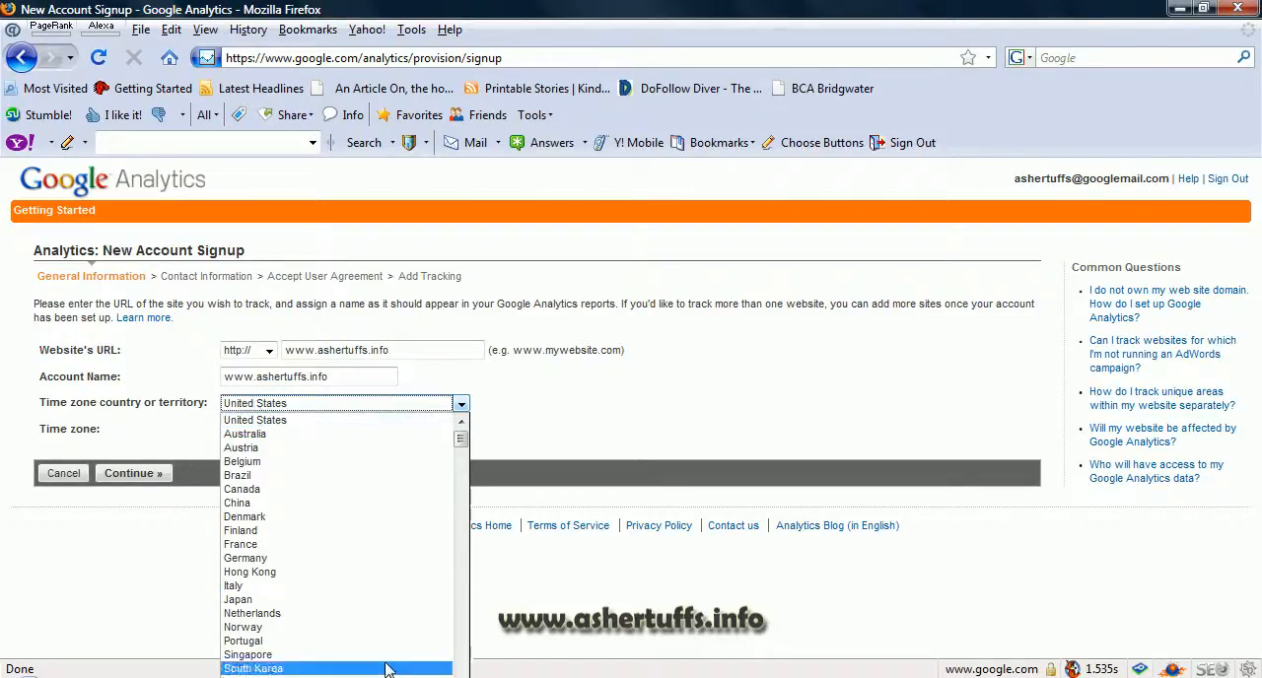
{"action": "key", "text": "u"}
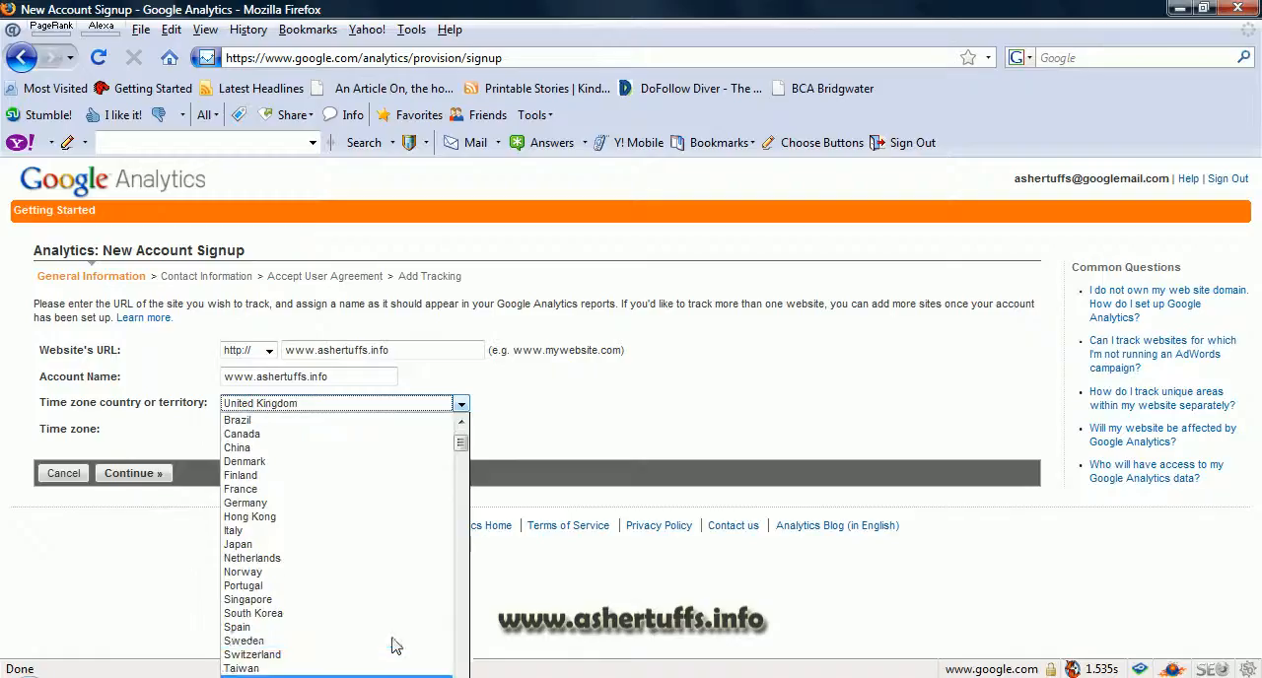
{"action": "key", "text": "Return"}
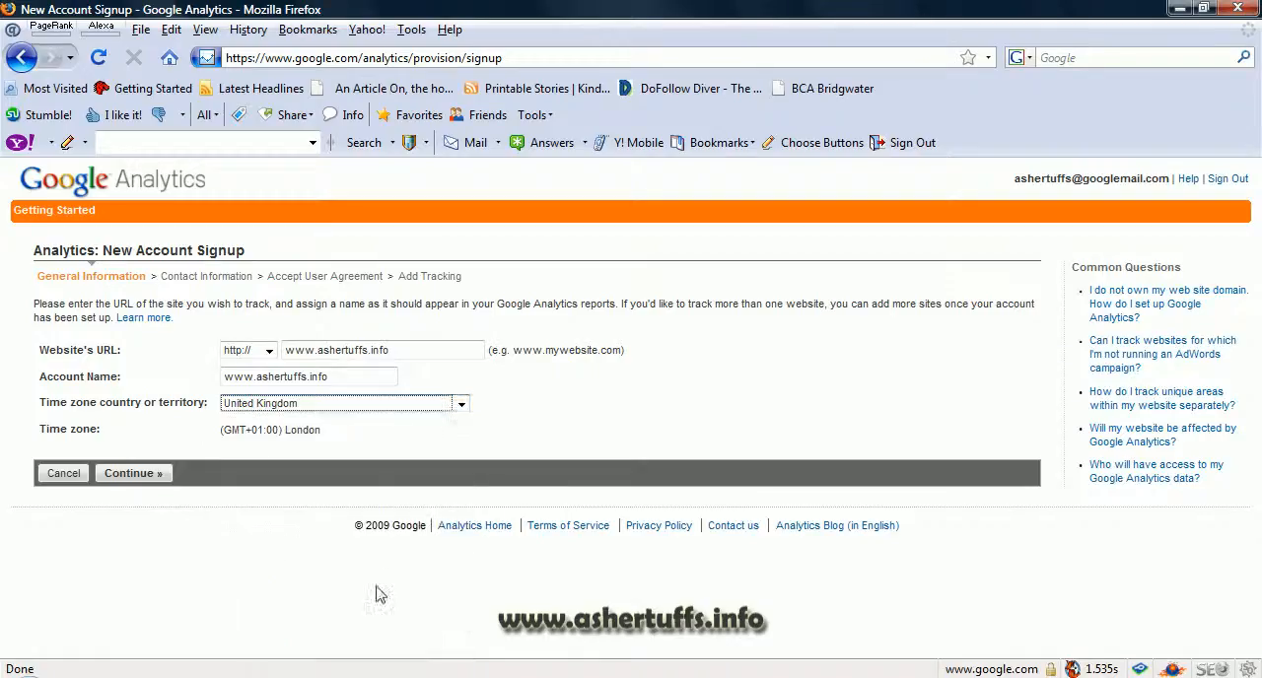
{"action": "left_click", "coordinate": [153, 475]}
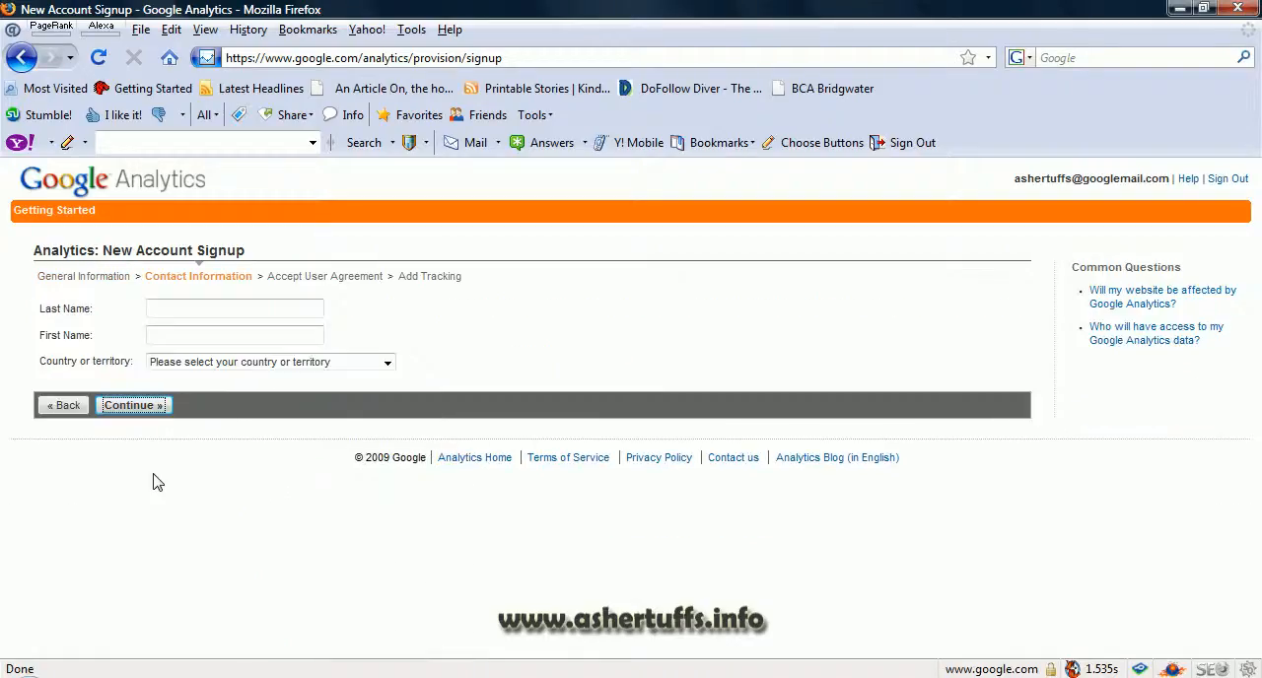
Step: Fill in the contact's last and first name, choose United Kingdom as the country, and continue to the user agreement
{"action": "left_click", "coordinate": [173, 308]}
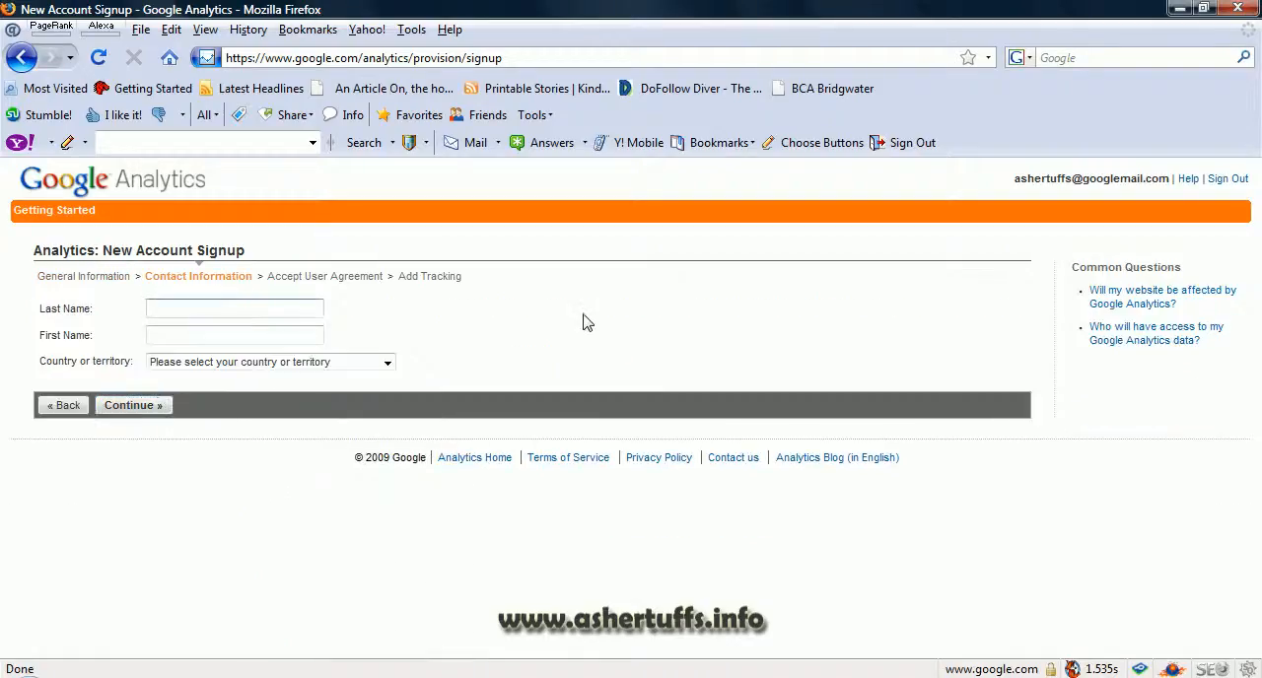
{"action": "key", "text": "Tab"}
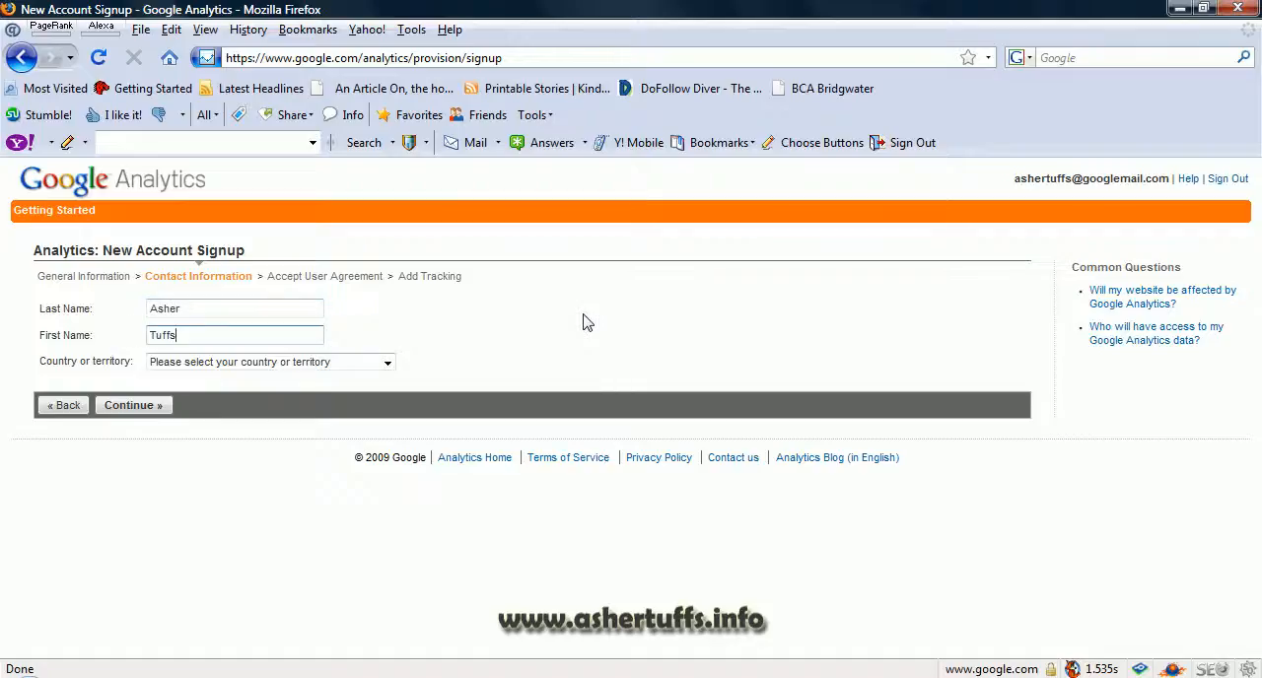
{"action": "left_click", "coordinate": [382, 364]}
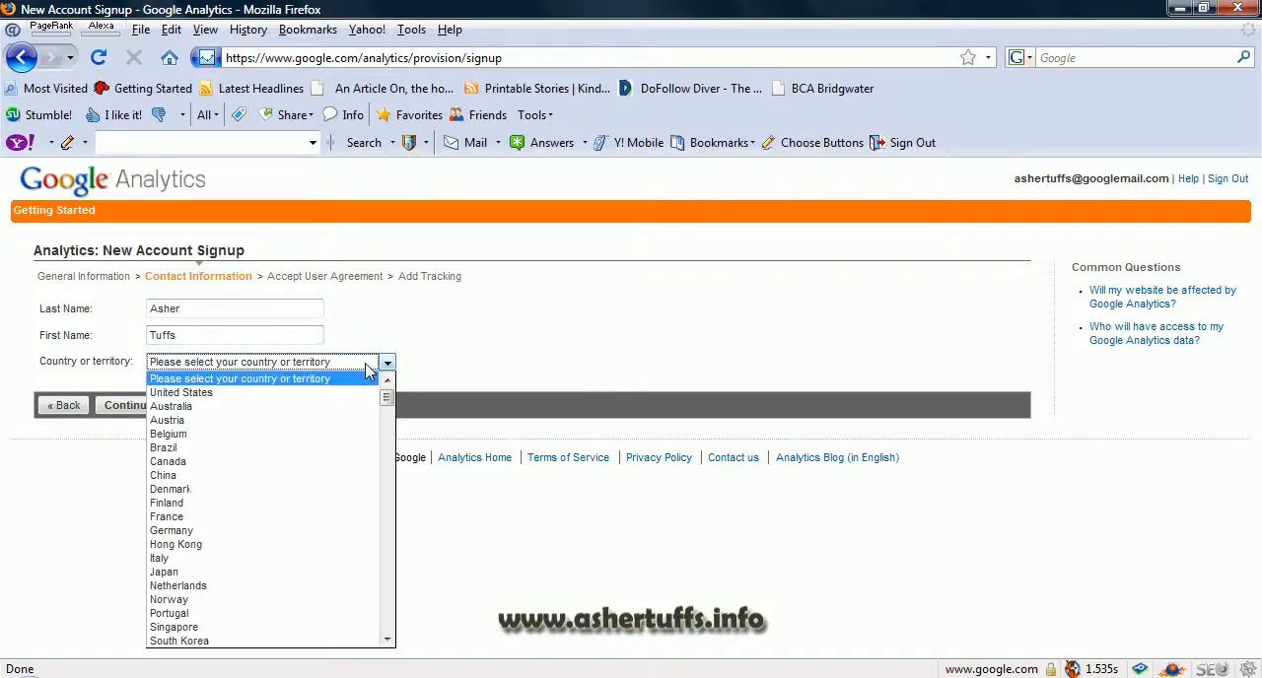
{"action": "key", "text": "u"}
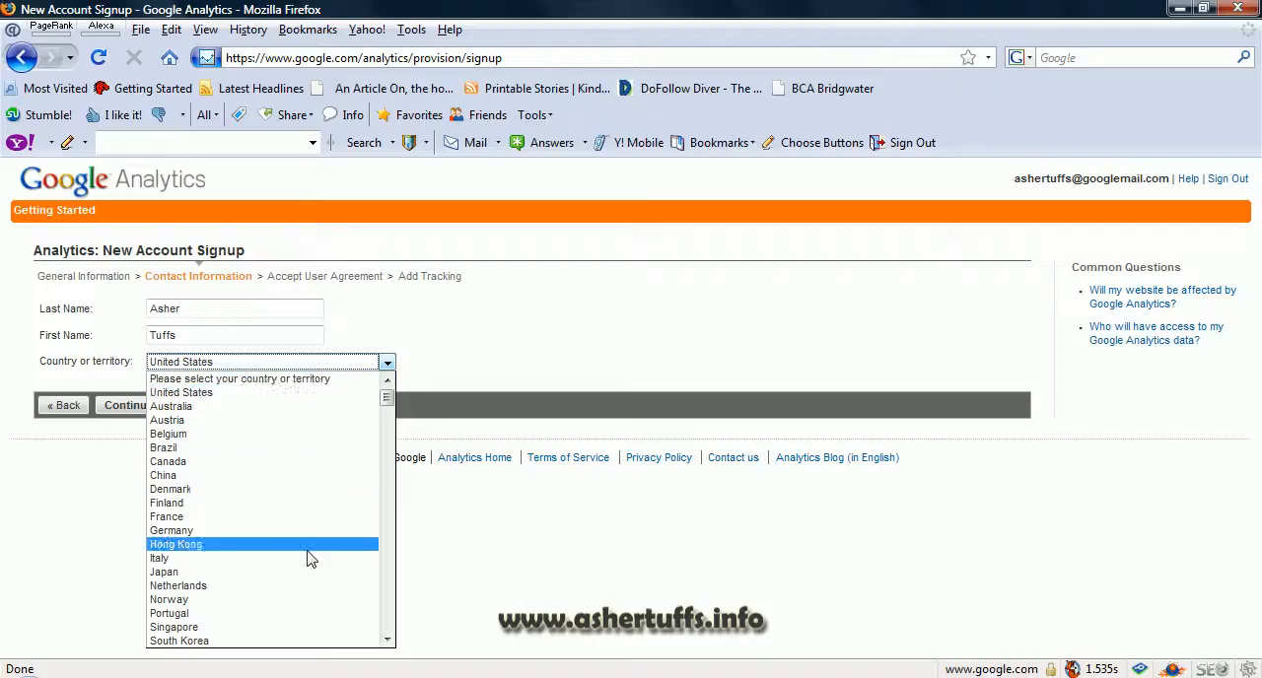
{"action": "scroll", "coordinate": [308, 558], "scroll_direction": "down", "scroll_amount": 4}
{"action": "left_click", "coordinate": [276, 546]}
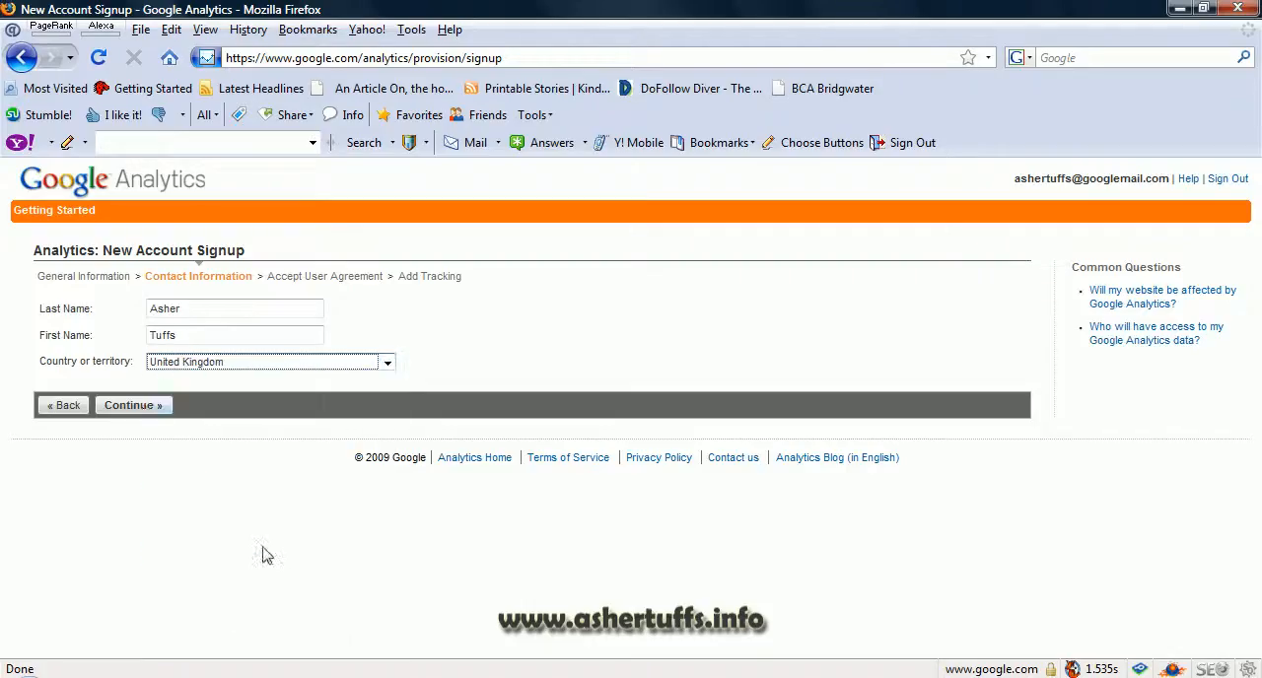
{"action": "left_click", "coordinate": [133, 405]}
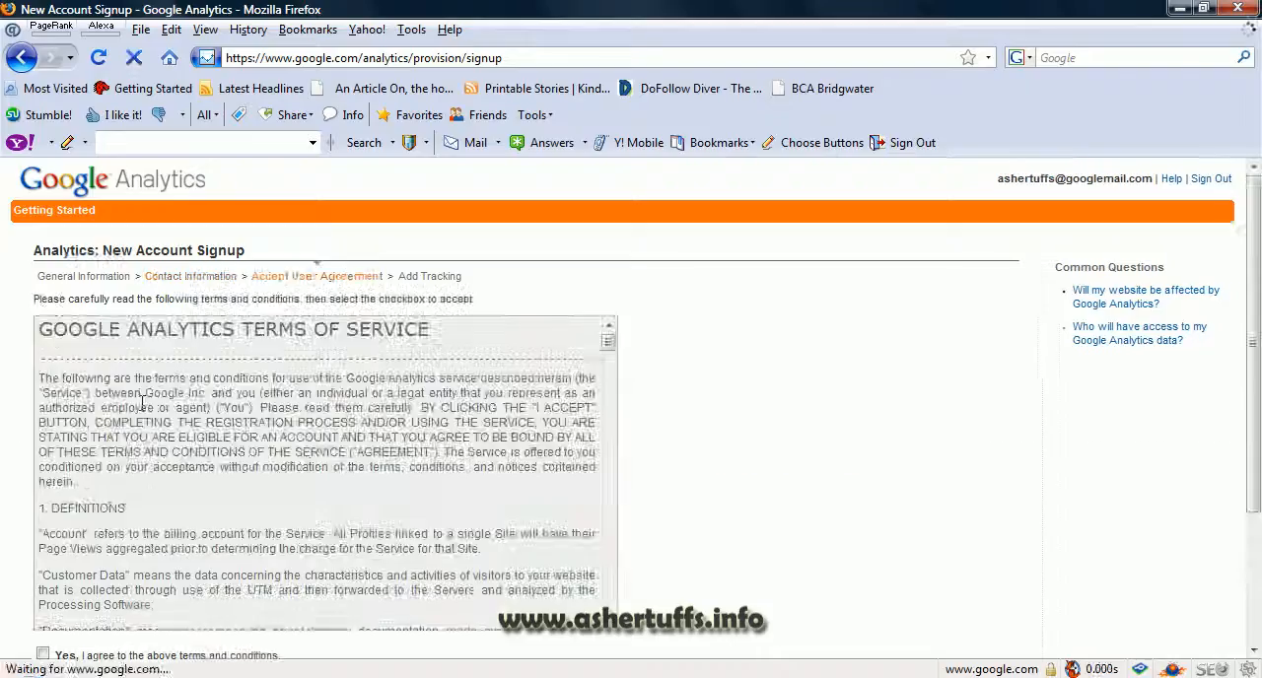
Step: Agree to the Google Analytics terms and conditions and create the new account
{"action": "scroll", "coordinate": [755, 375], "scroll_direction": "down", "scroll_amount": 2}
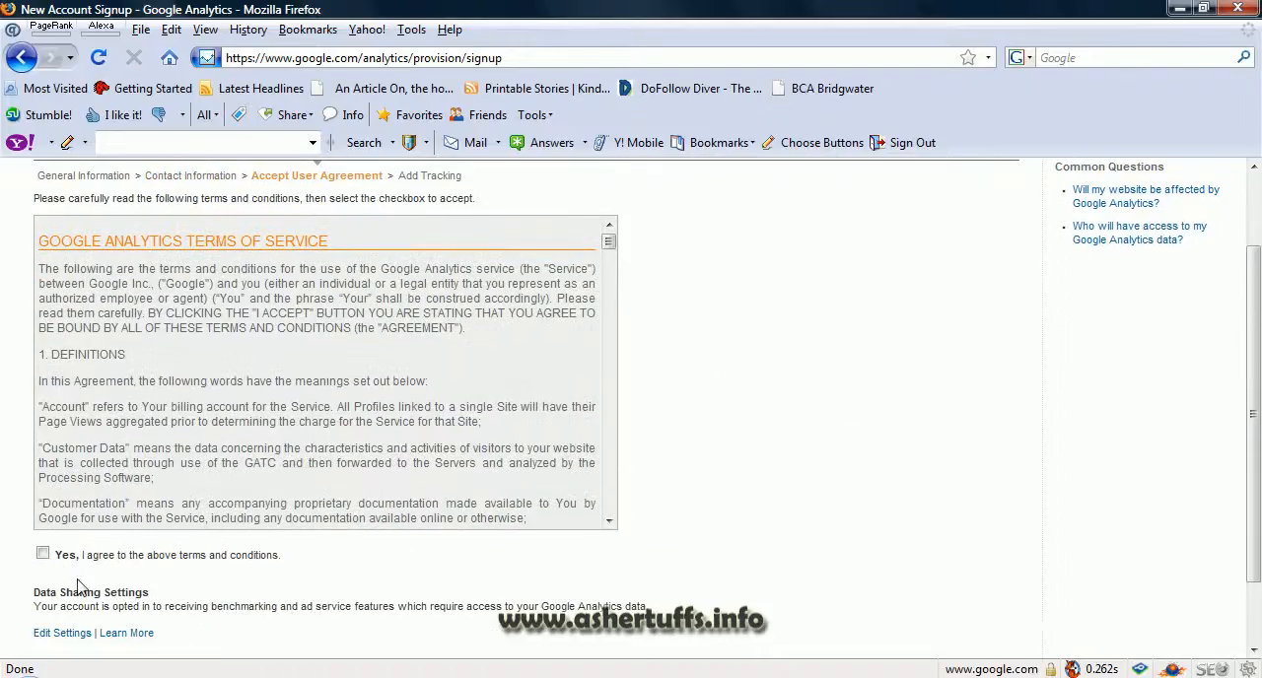
{"action": "left_click", "coordinate": [43, 554]}
{"action": "scroll", "coordinate": [217, 598], "scroll_direction": "down", "scroll_amount": 1}
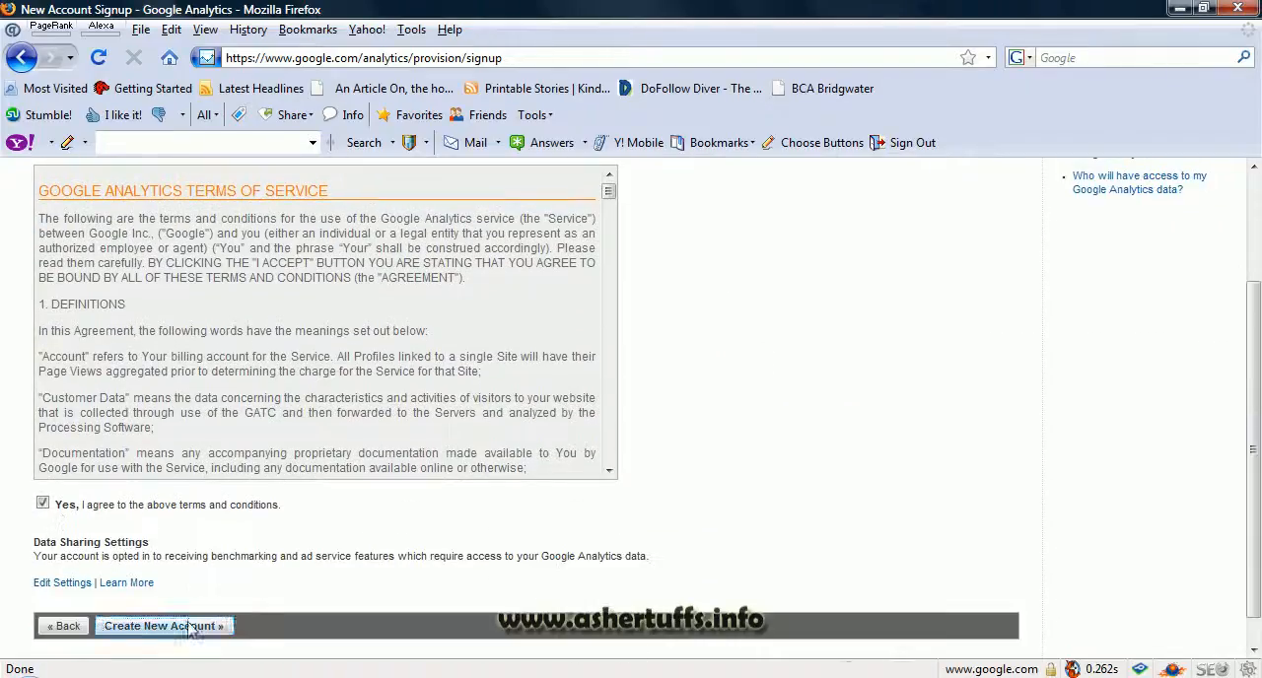
{"action": "left_click", "coordinate": [186, 625]}
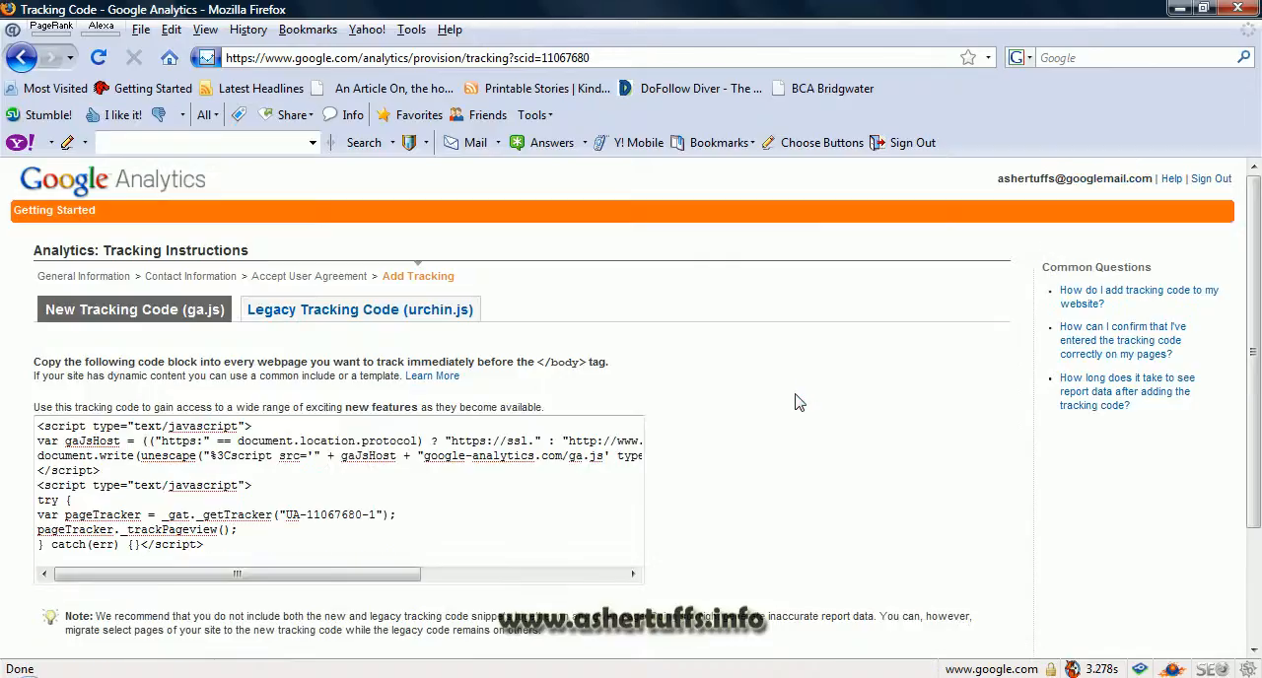
Step: Look over the new ga.js tracking code instructions and finish the account setup
{"action": "scroll", "coordinate": [798, 402], "scroll_direction": "down", "scroll_amount": 1}
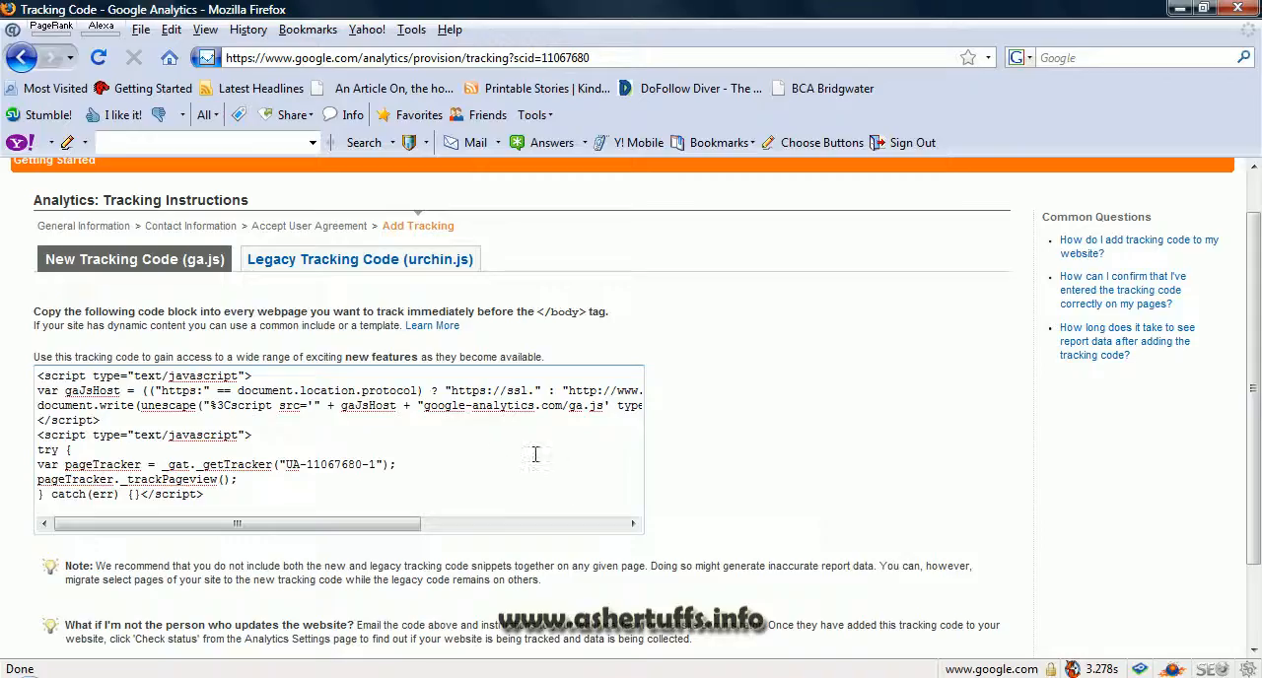
{"action": "scroll", "coordinate": [738, 325], "scroll_direction": "down", "scroll_amount": 1}
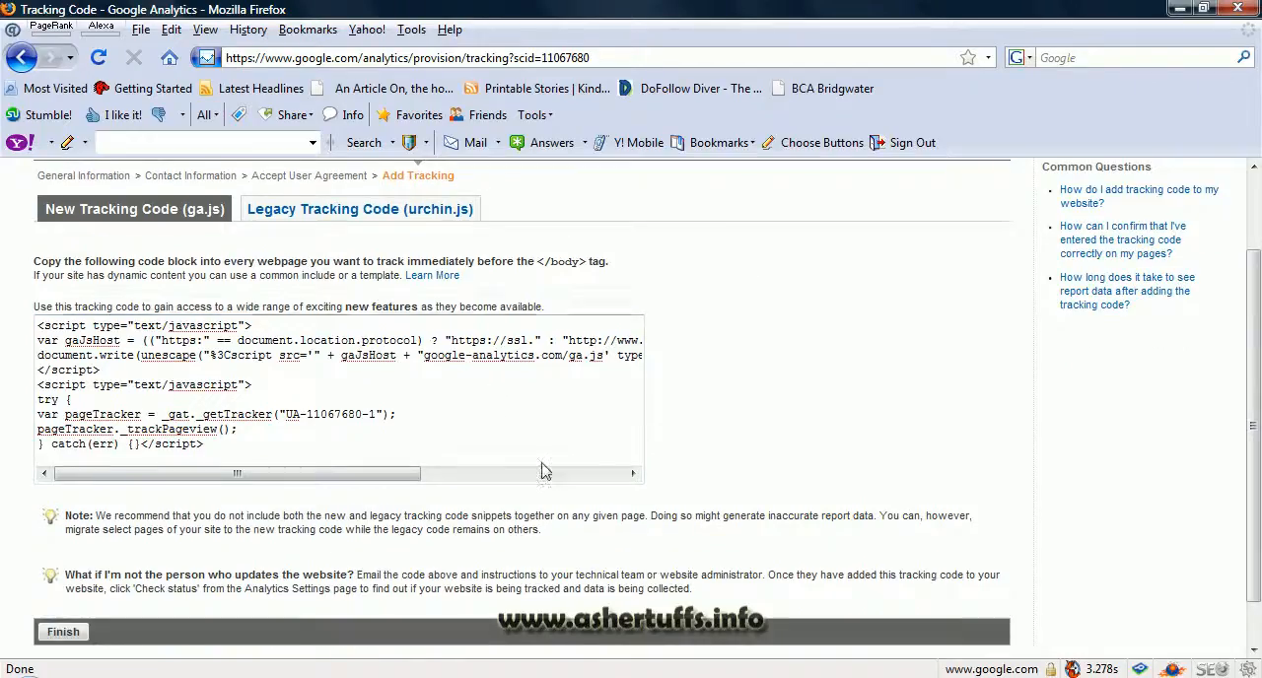
{"action": "left_click", "coordinate": [77, 632]}
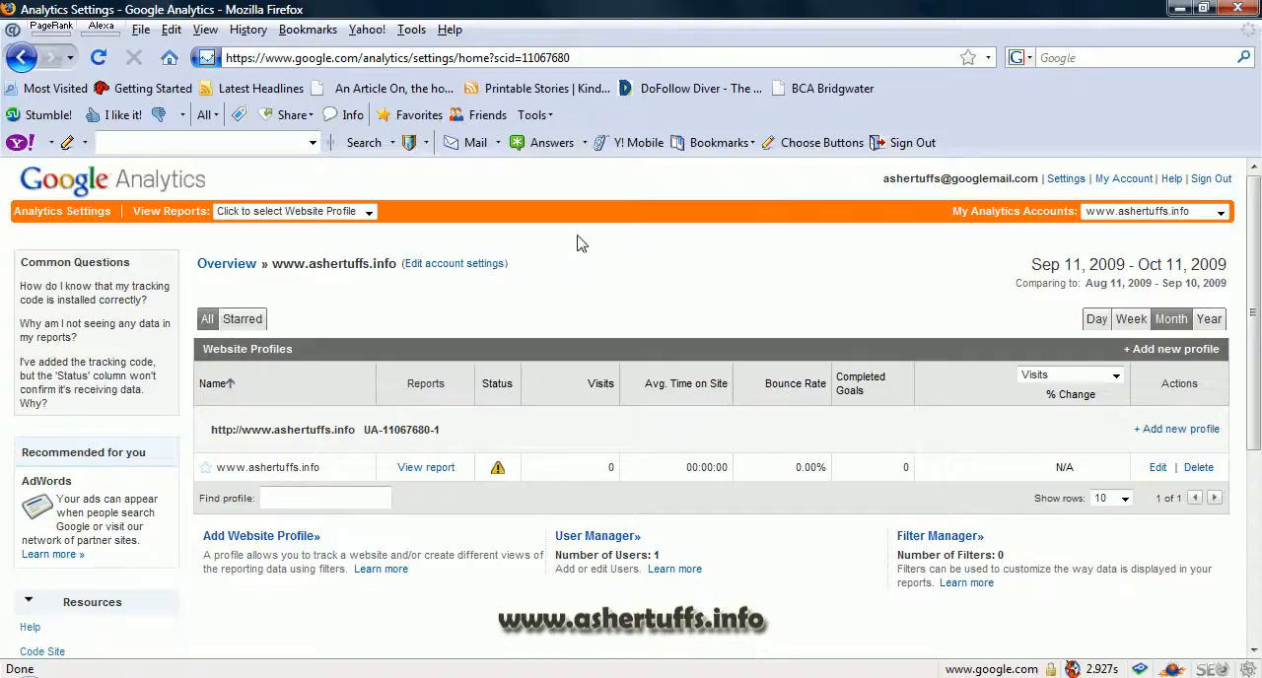
{"action": "left_click", "coordinate": [652, 58]}
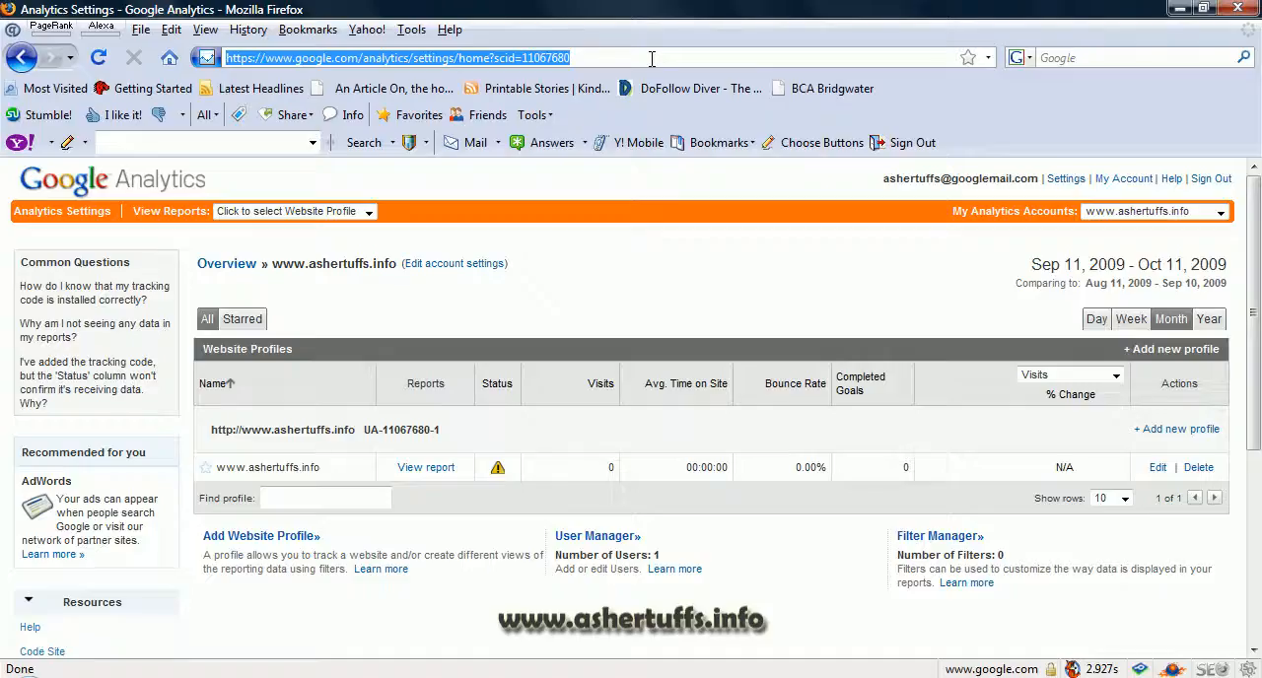
{"action": "type", "text": "google"}
{"action": "key", "text": "Down"}
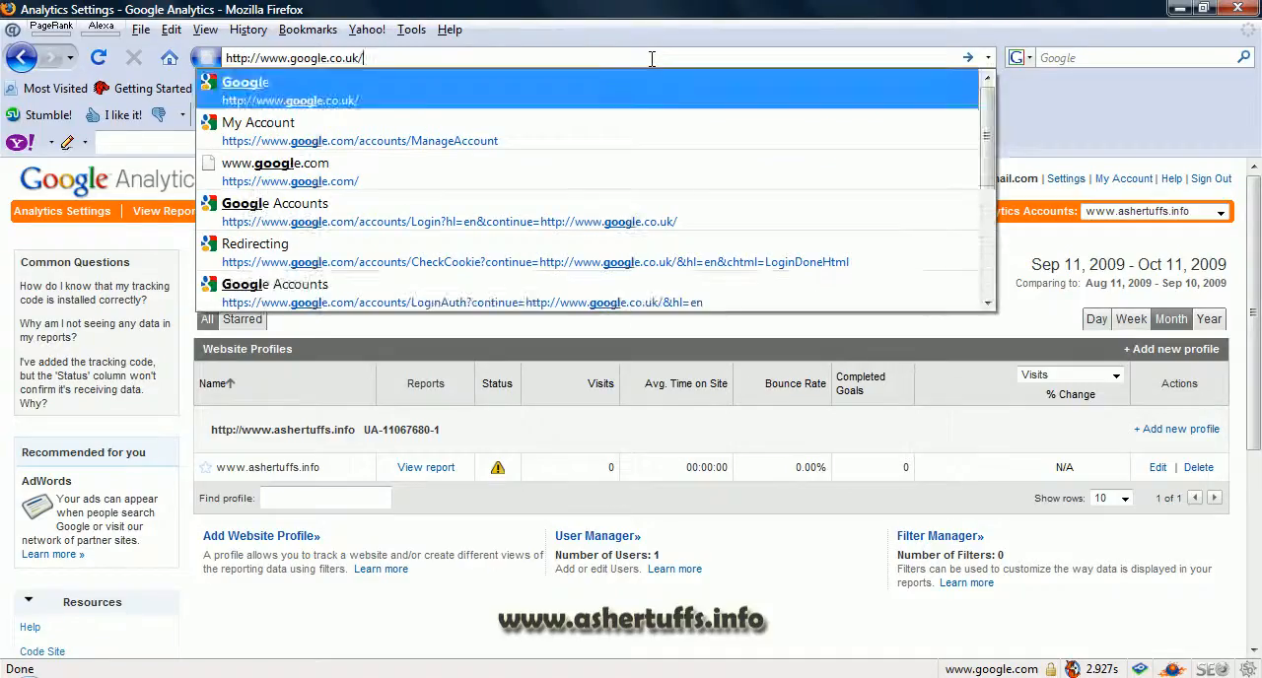
{"action": "key", "text": "Return"}
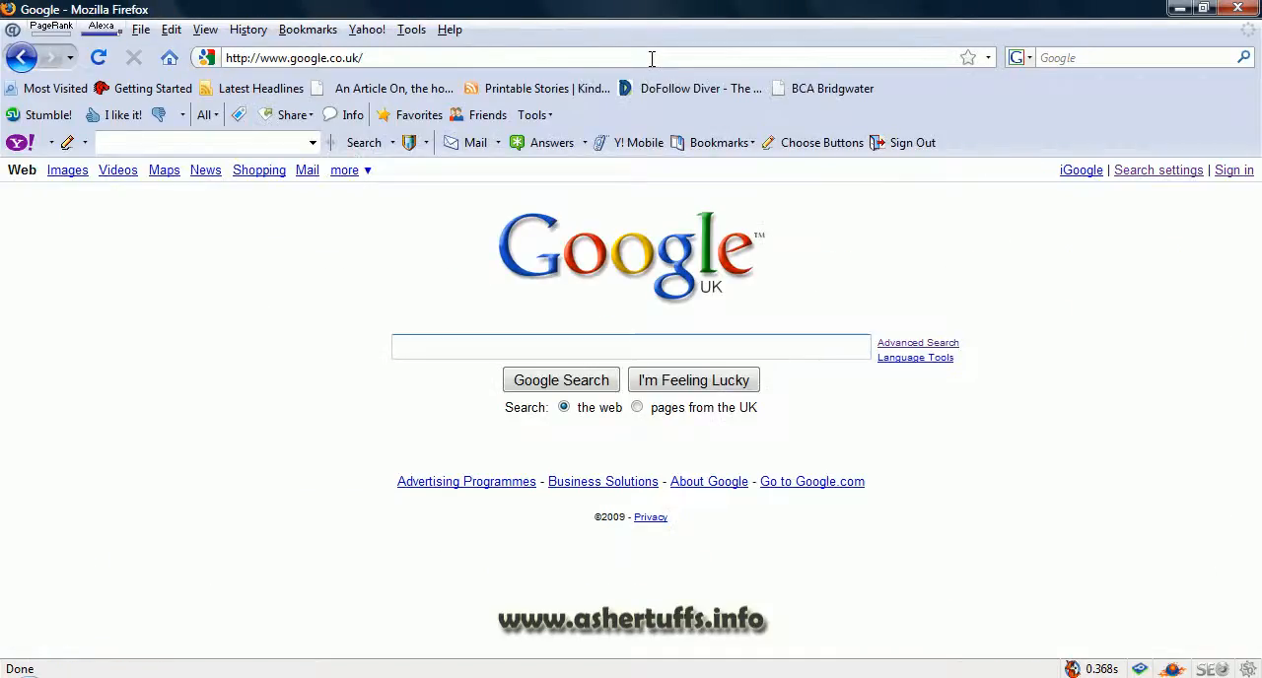
Step: Sign in to the Google Account by entering the account password
{"action": "left_click", "coordinate": [1233, 174]}
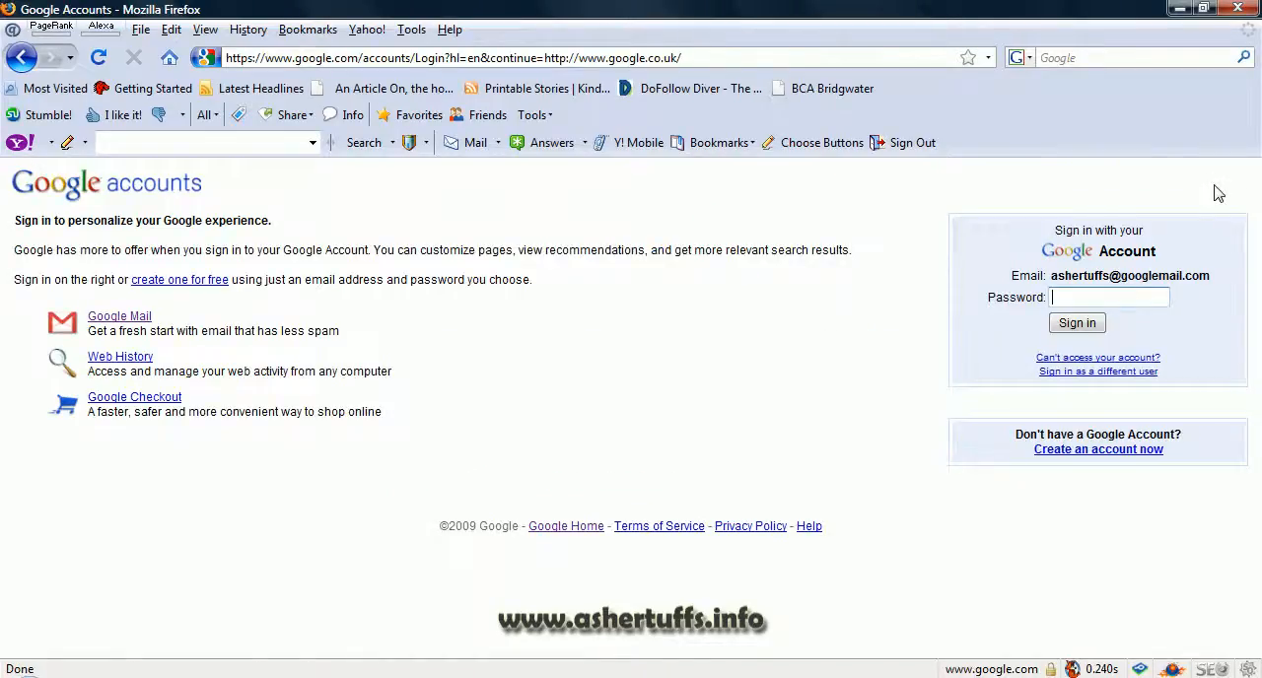
{"action": "type", "text": "**********"}
{"action": "left_click", "coordinate": [1090, 326]}
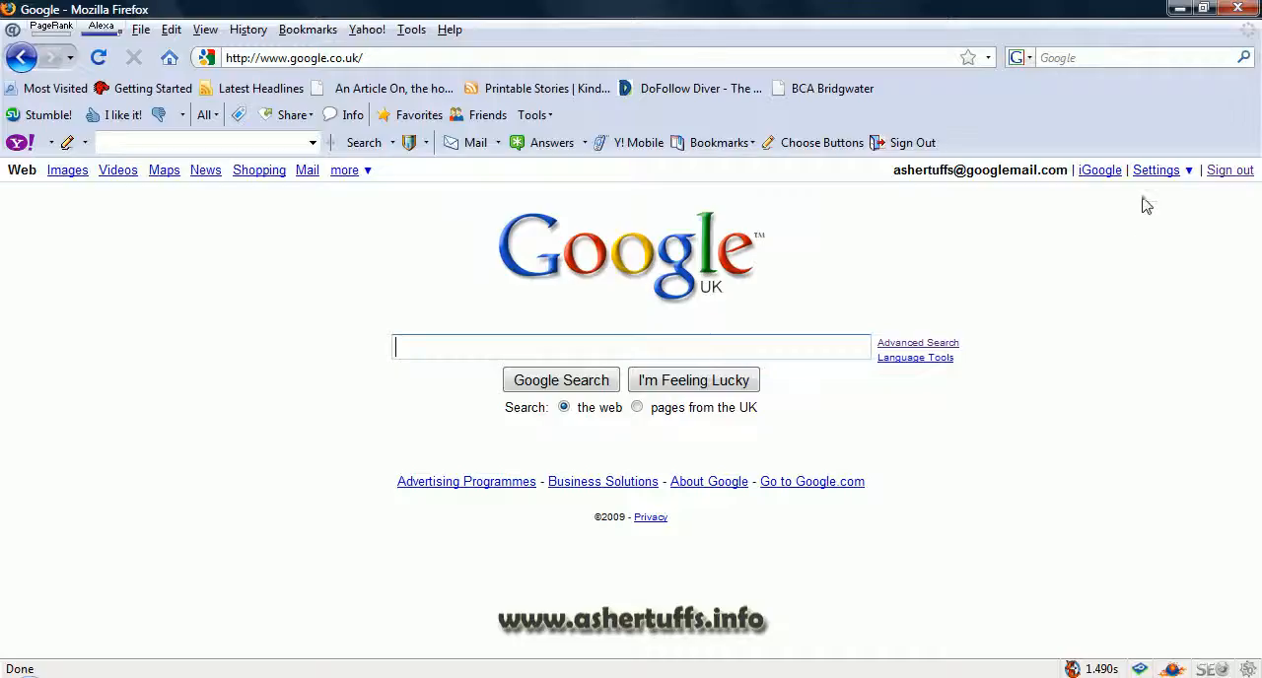
Step: Go to the Google account settings and open Analytics from the My products list
{"action": "left_click", "coordinate": [1146, 178]}
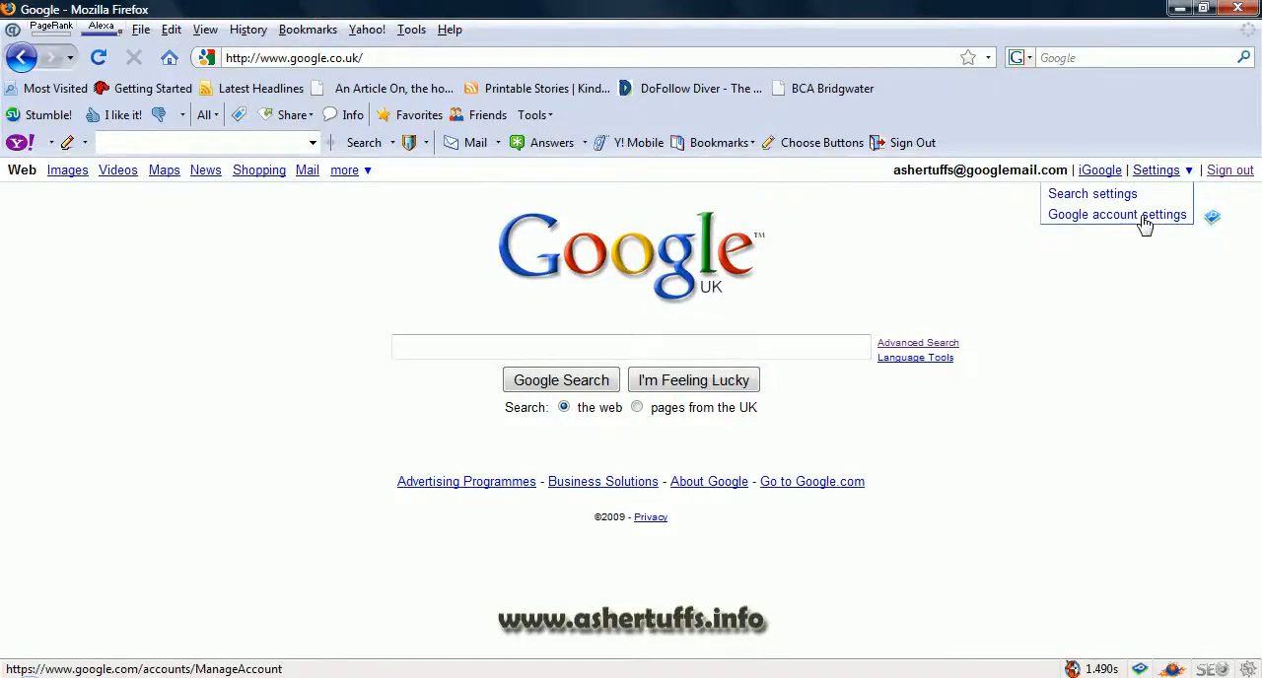
{"action": "left_click", "coordinate": [1144, 216]}
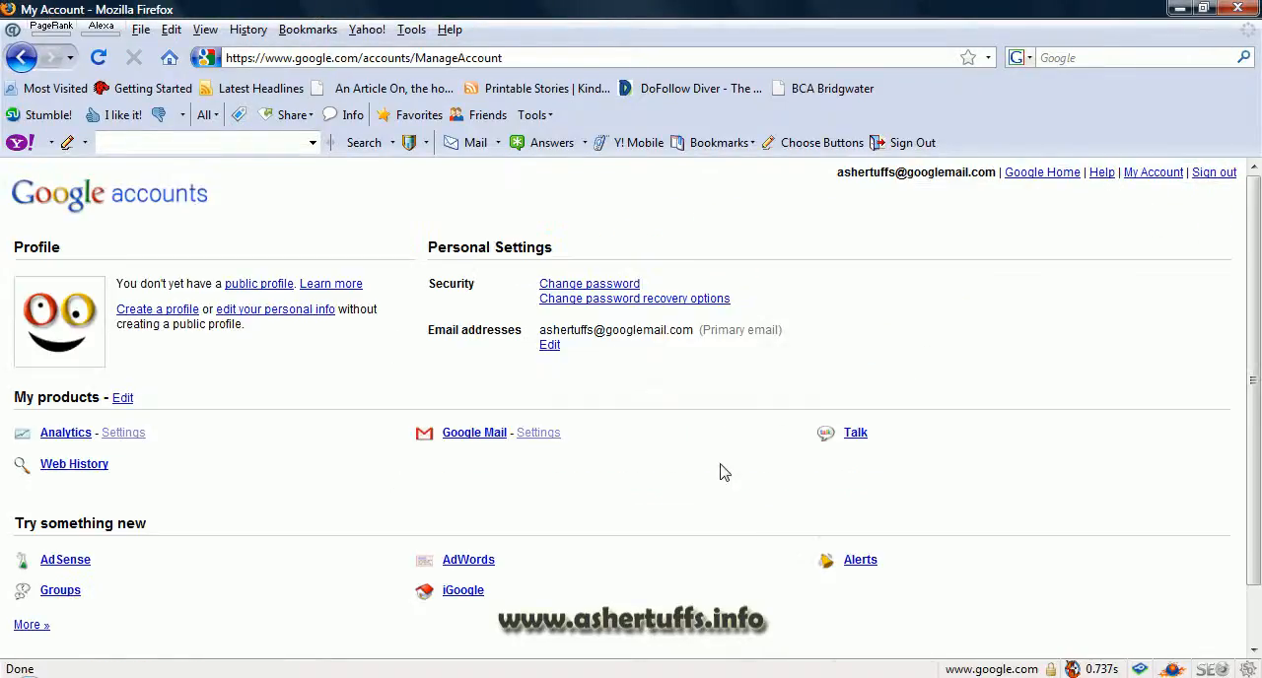
{"action": "left_click_drag", "start_coordinate": [15, 395], "coordinate": [101, 398]}
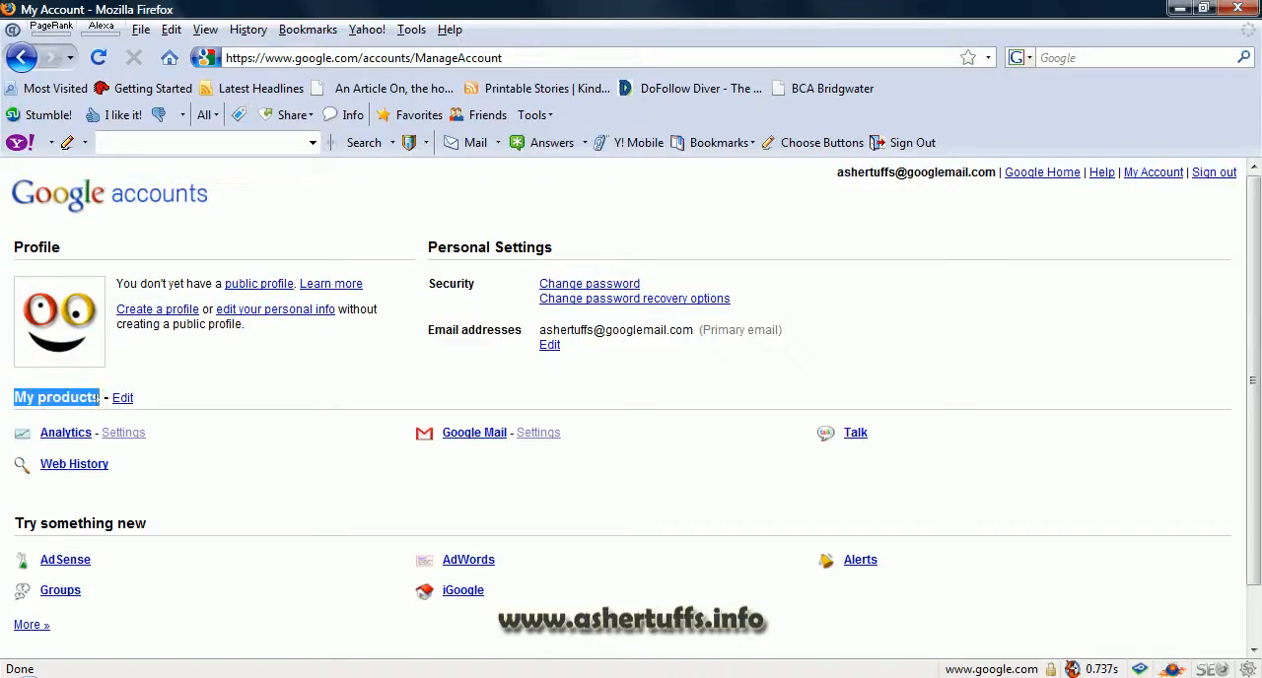
{"action": "left_click", "coordinate": [255, 462]}
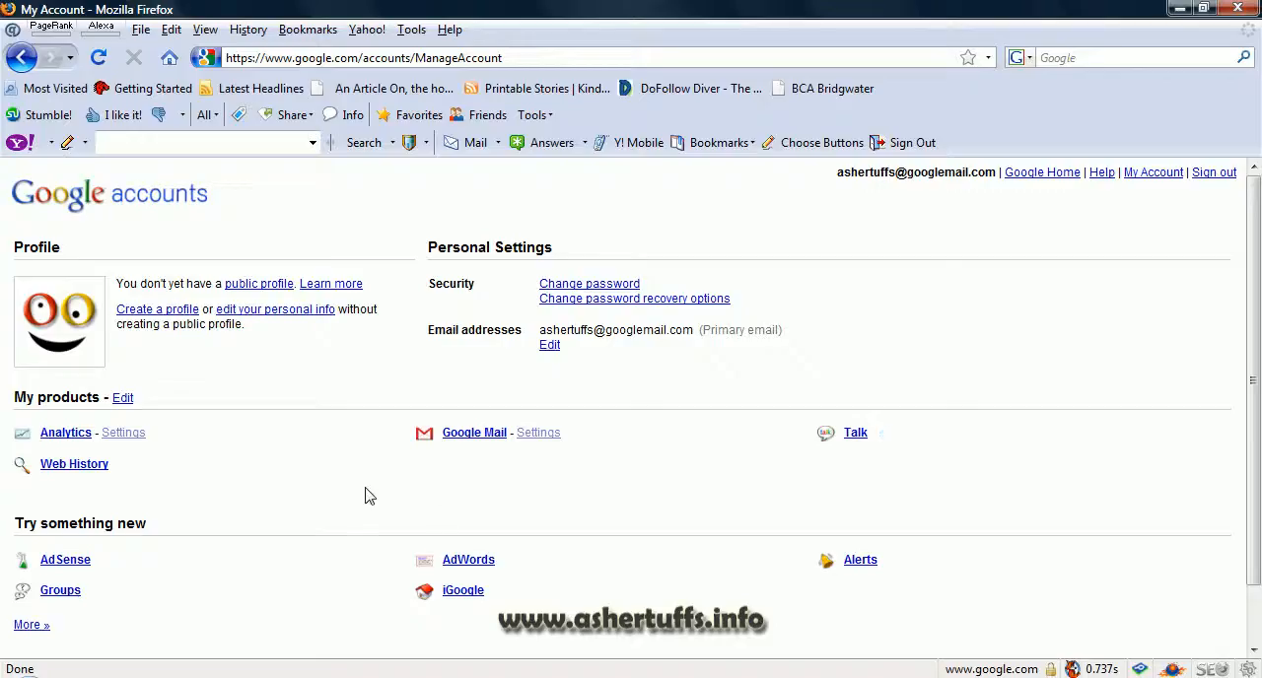
{"action": "left_click", "coordinate": [95, 437]}
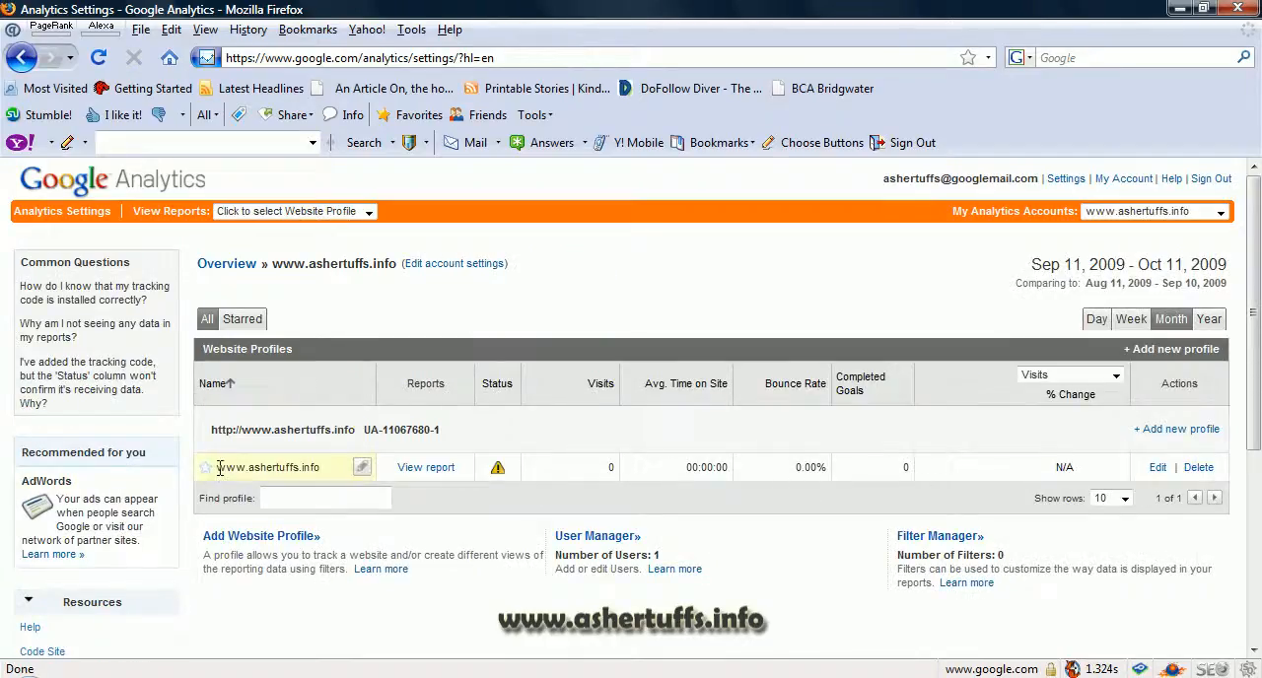
{"action": "left_click_drag", "start_coordinate": [219, 467], "coordinate": [320, 467]}
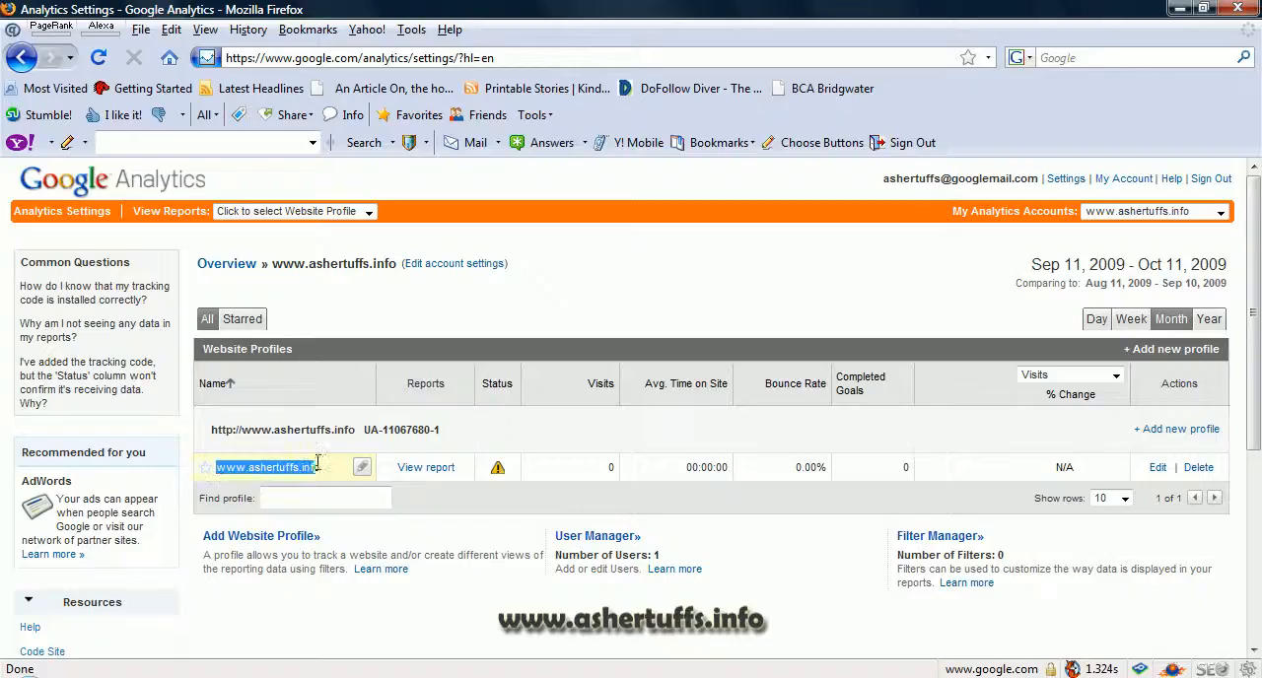
{"action": "left_click", "coordinate": [326, 383]}
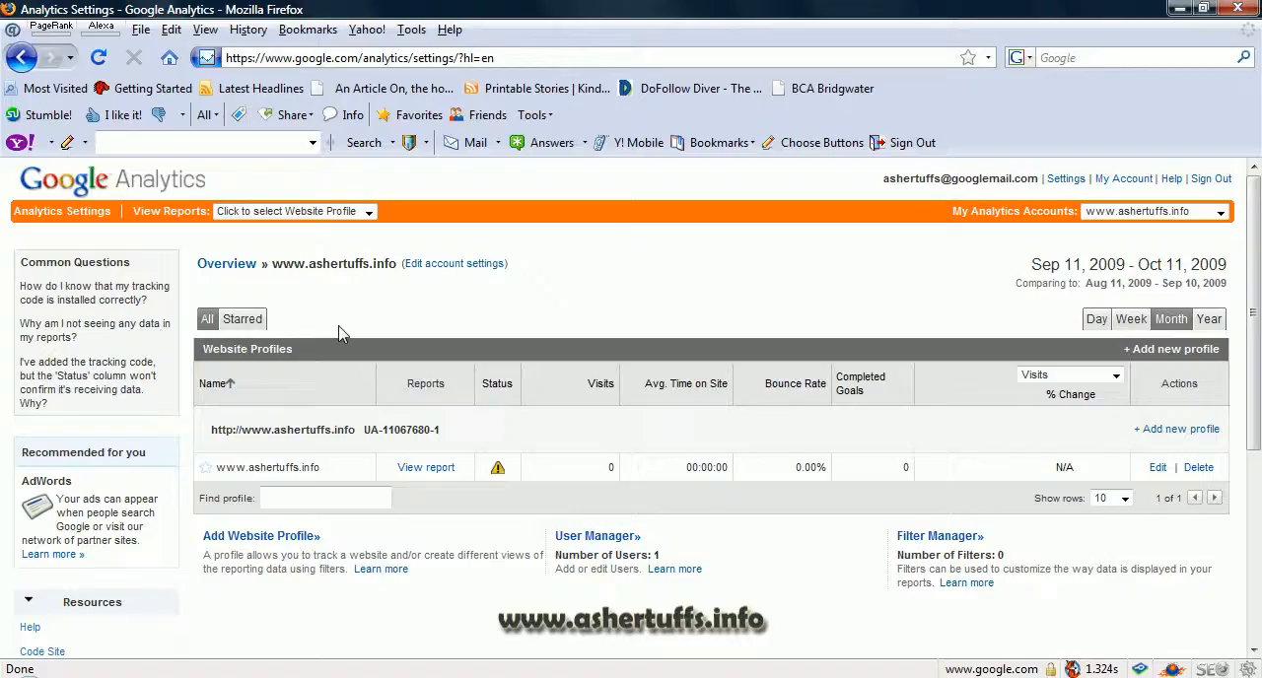
{"action": "left_click", "coordinate": [294, 539]}
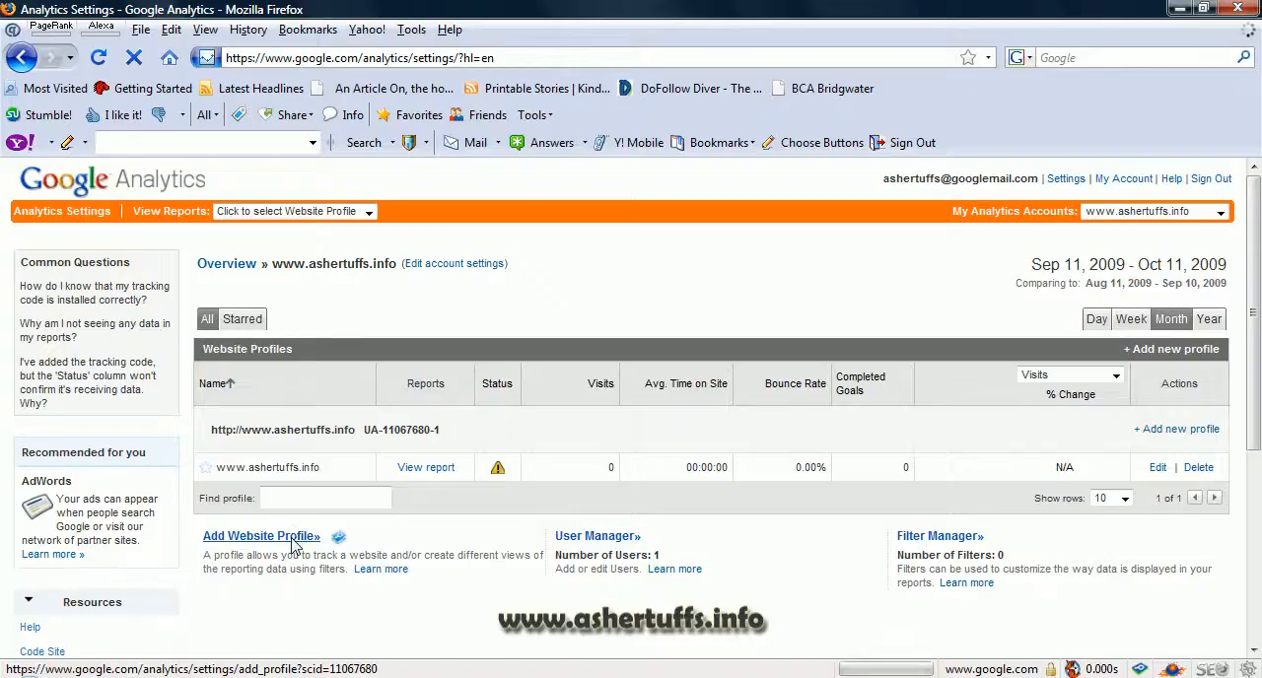
{"action": "left_click", "coordinate": [198, 470]}
{"action": "type", "text": "www.domain.com"}
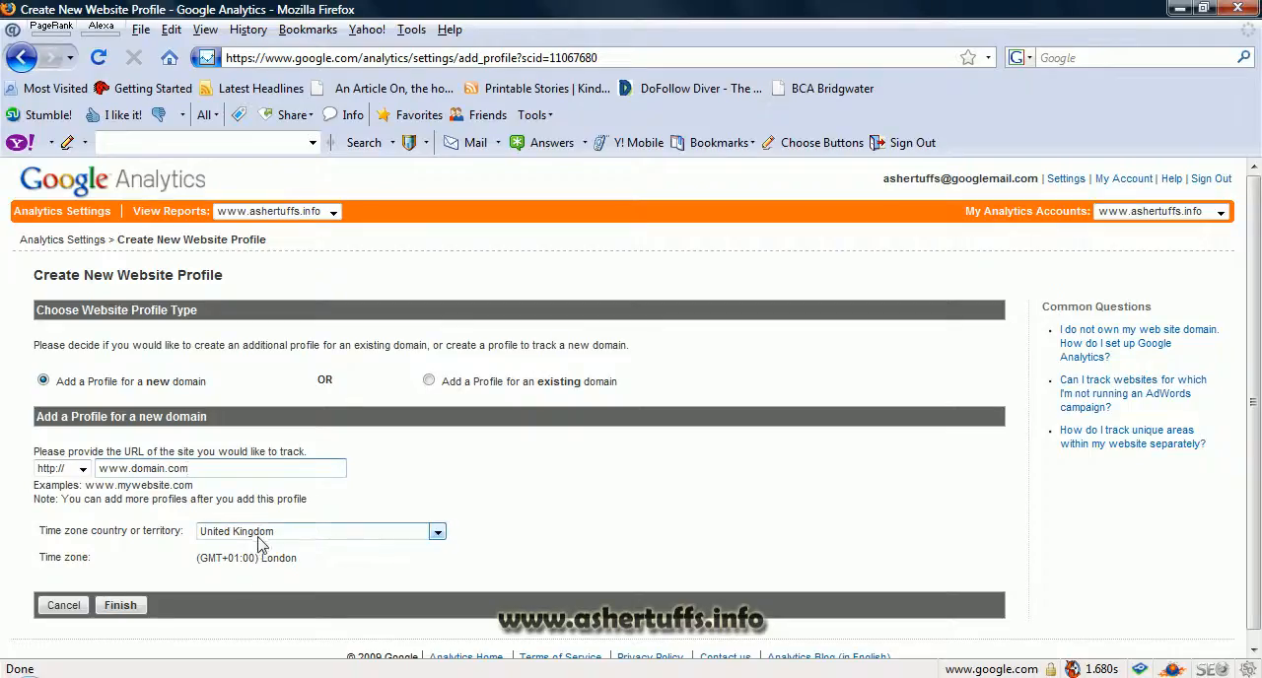
{"action": "left_click", "coordinate": [146, 611]}
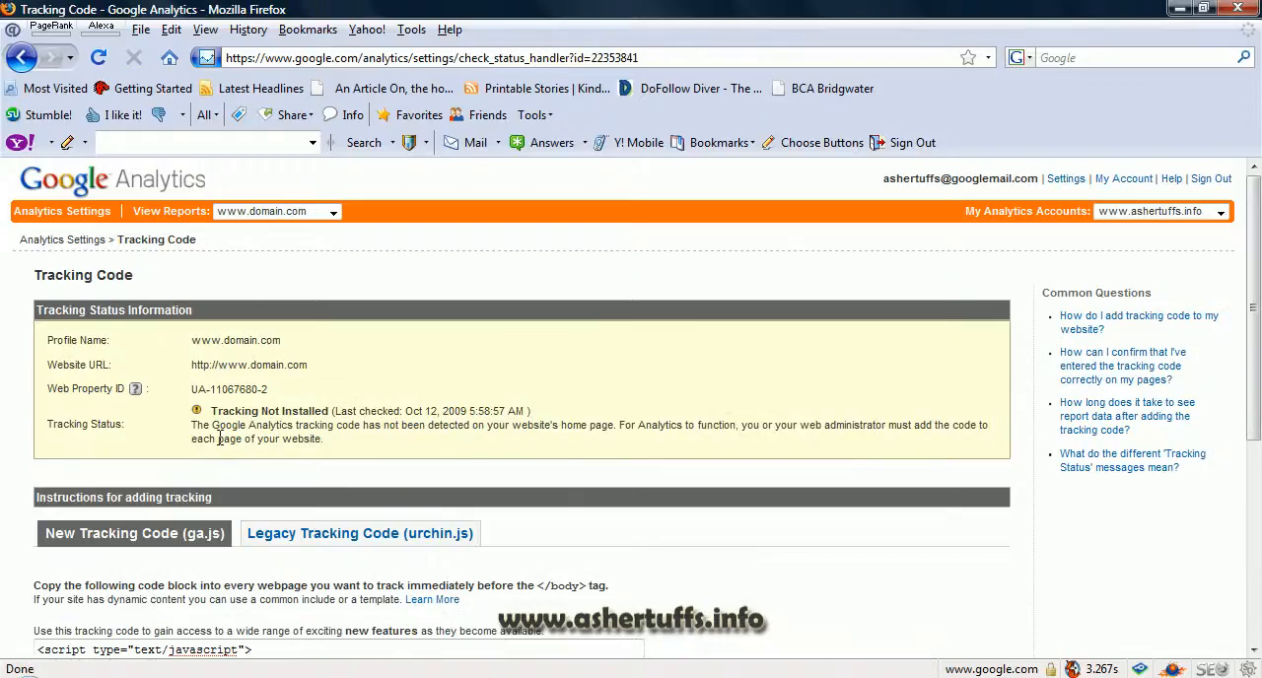
{"action": "scroll", "coordinate": [229, 438], "scroll_direction": "down", "scroll_amount": 4}
{"action": "left_click", "coordinate": [217, 501]}
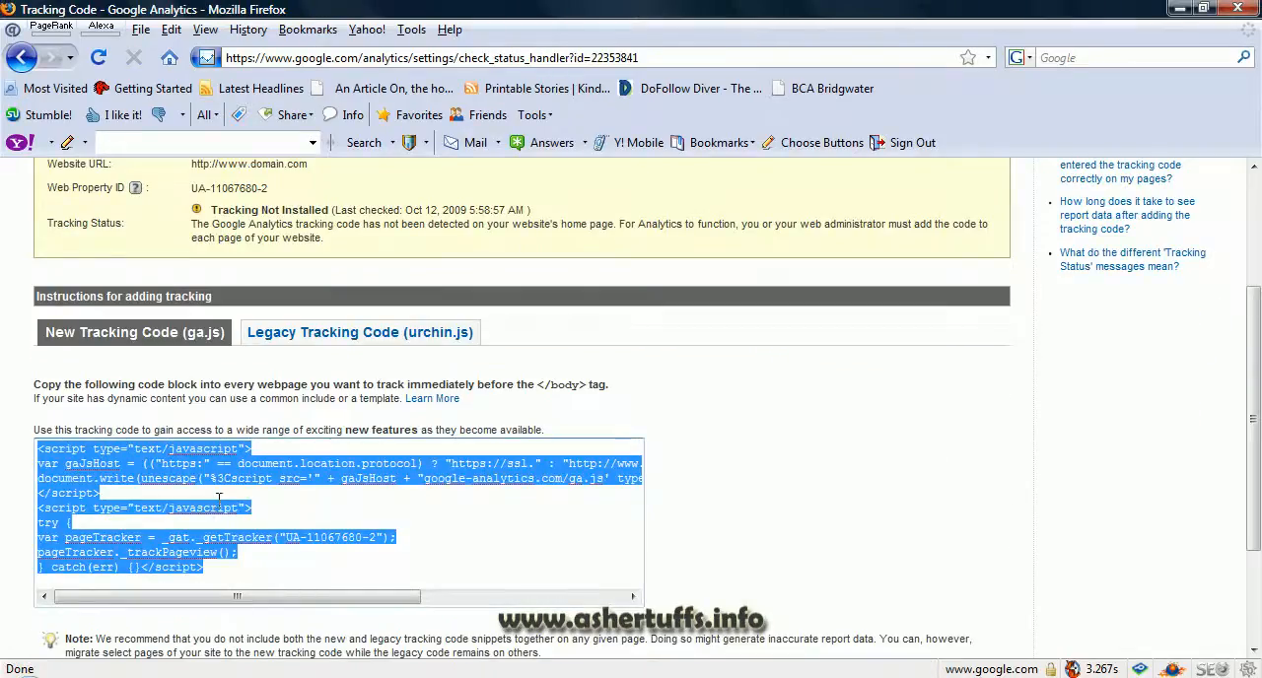
{"action": "left_click", "coordinate": [621, 424]}
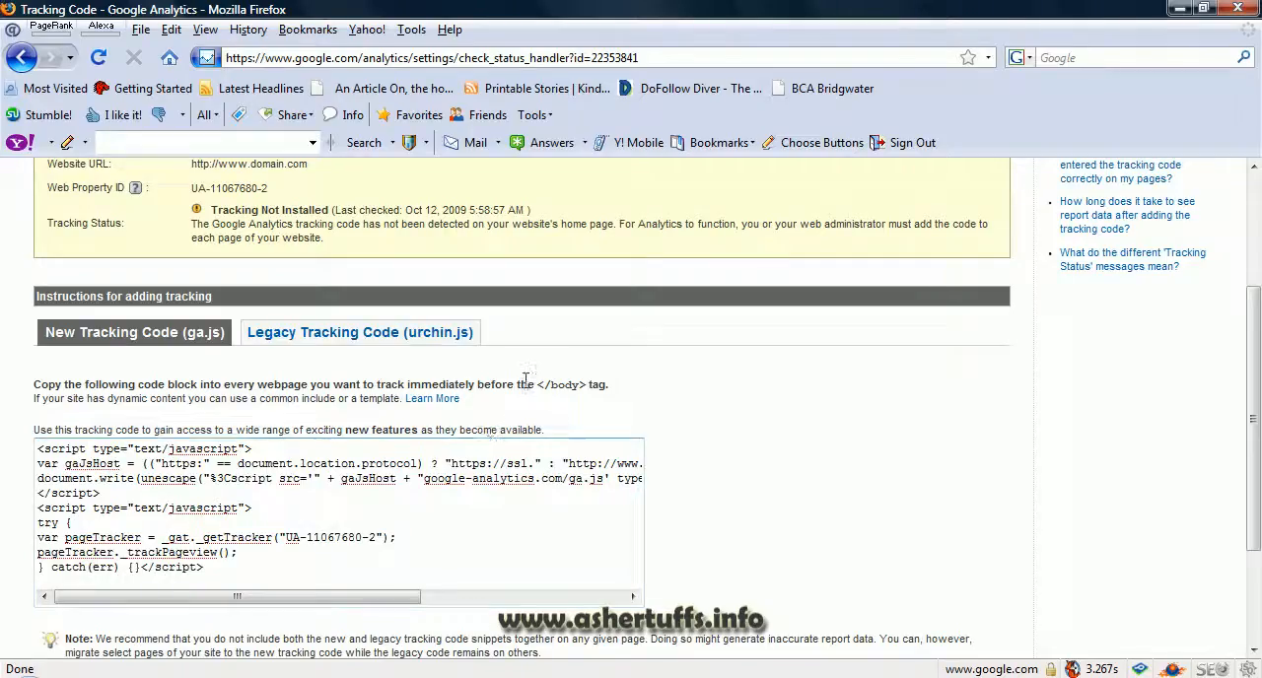
{"action": "left_click_drag", "start_coordinate": [535, 385], "coordinate": [584, 383]}
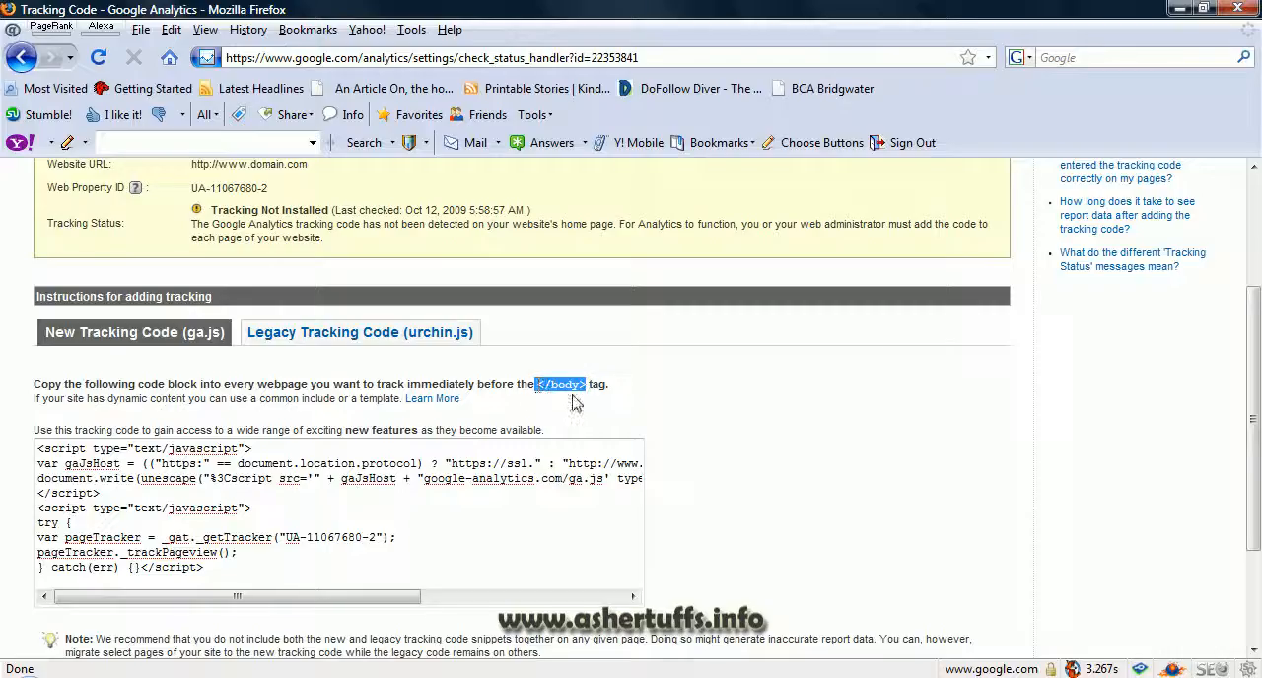
{"action": "left_click", "coordinate": [575, 402]}
{"action": "scroll", "coordinate": [642, 424], "scroll_direction": "up", "scroll_amount": 1}
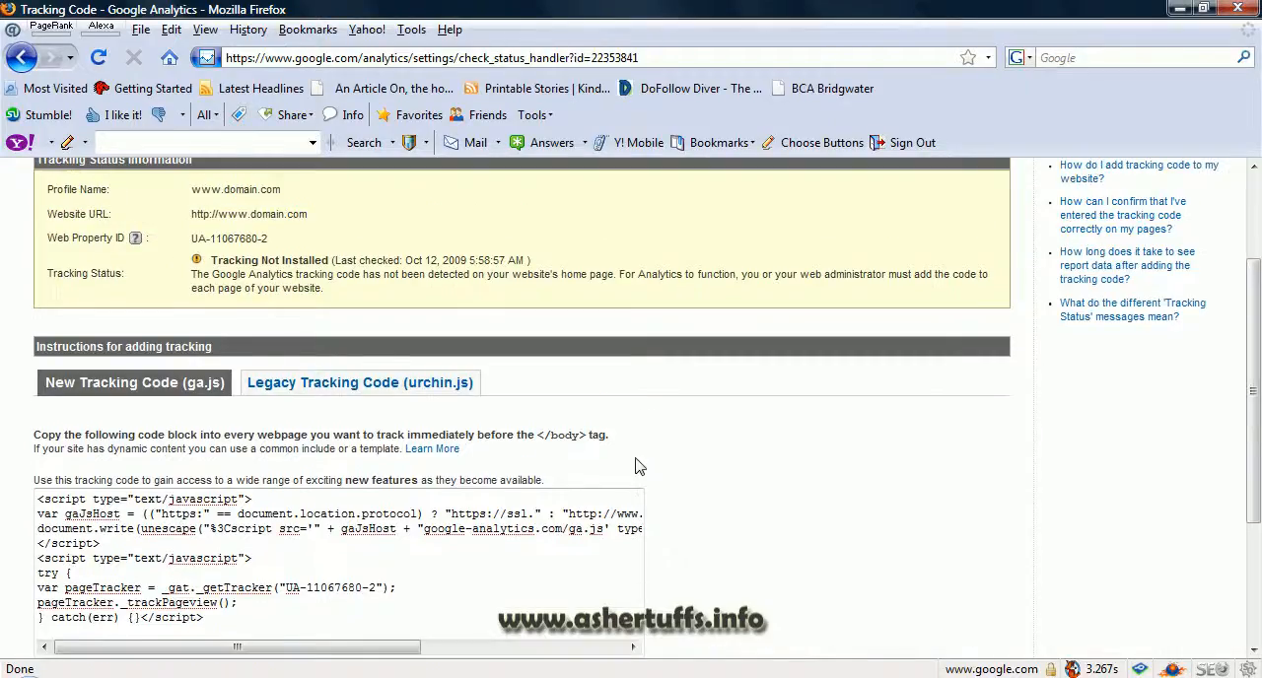
{"action": "scroll", "coordinate": [584, 452], "scroll_direction": "up", "scroll_amount": 3}
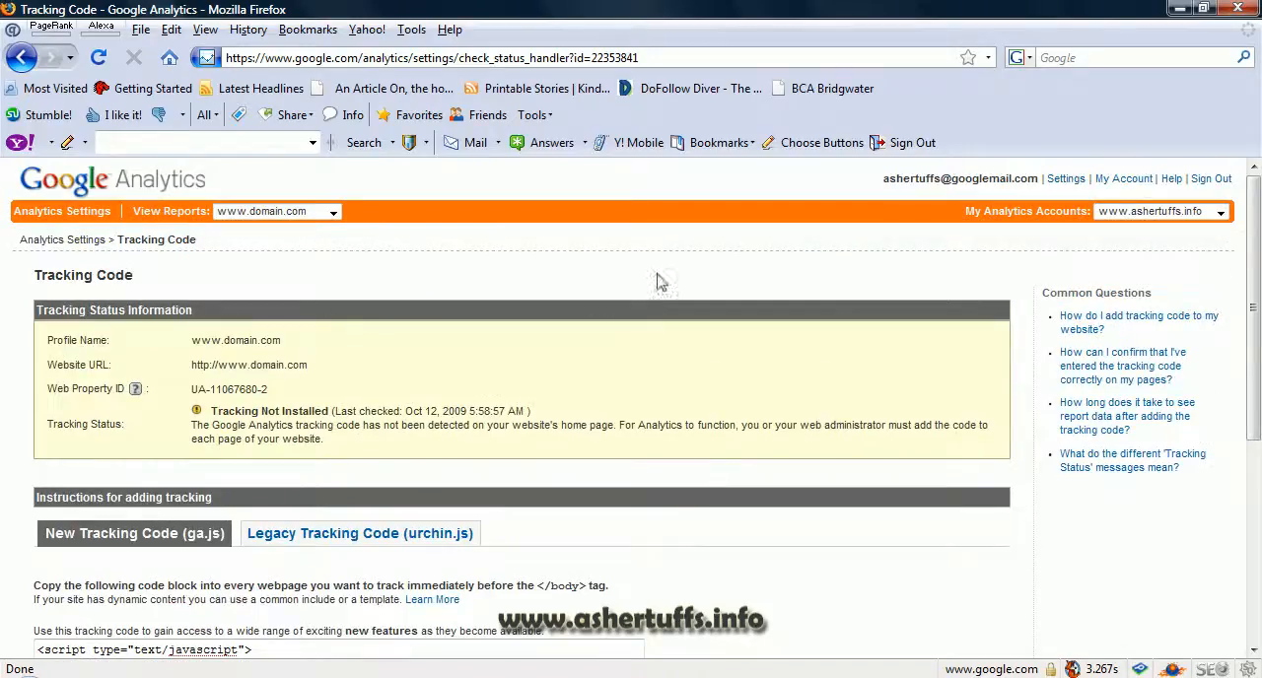
Step: Open a blank Notepad document and write the opening <html> tag followed by an empty head section
{"action": "key", "text": "super"}
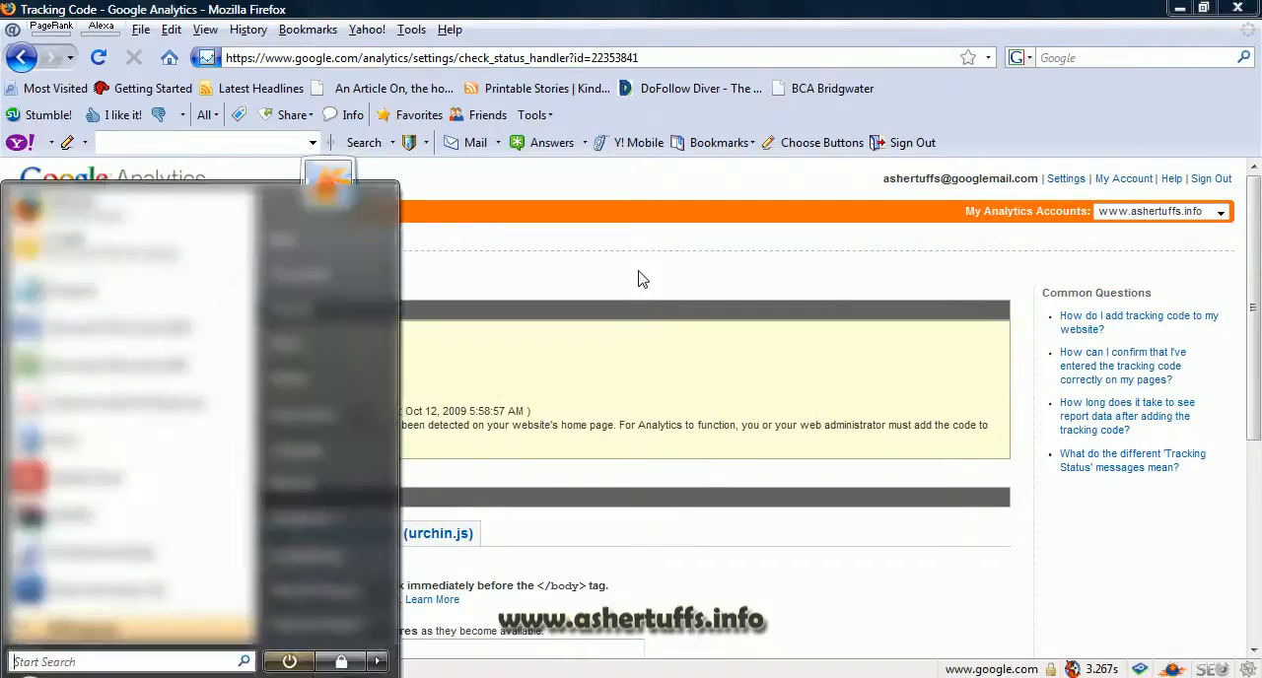
{"action": "left_click", "coordinate": [162, 293]}
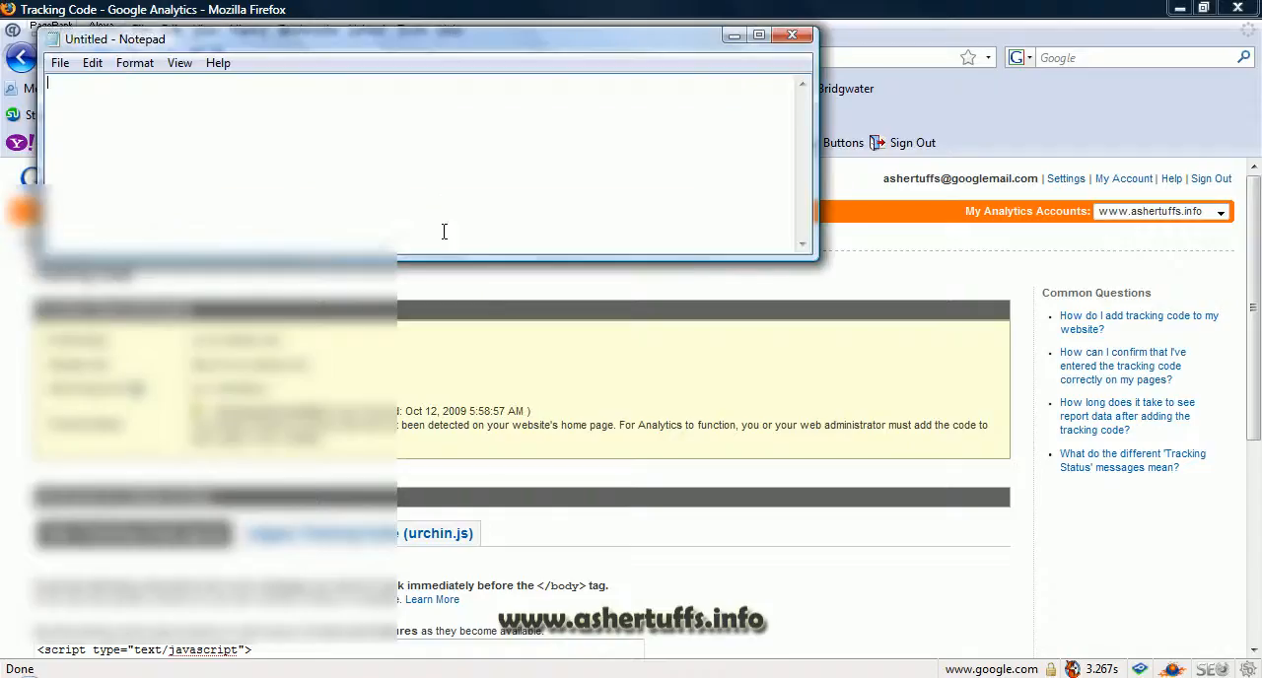
{"action": "type", "text": "<html"}
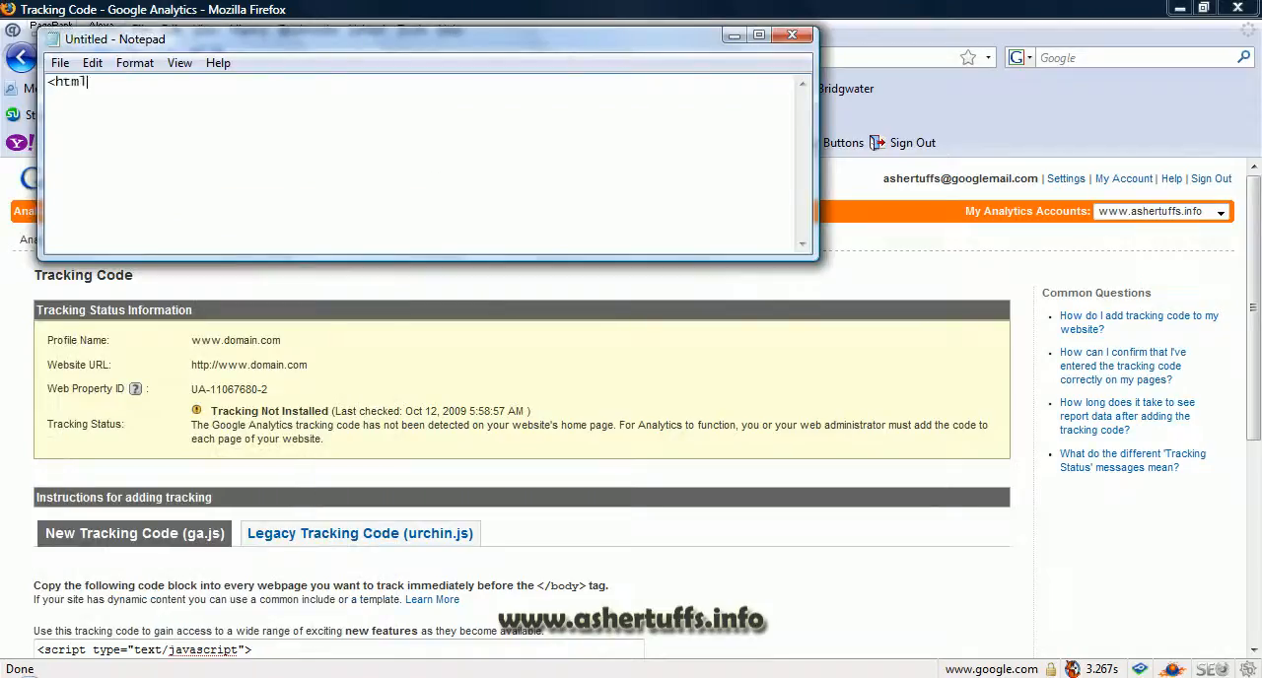
{"action": "type", "text": ">"}
{"action": "key", "text": "Return"}
{"action": "type", "text": "<head>"}
{"action": "key", "text": "Return"}
{"action": "type", "text": "</hea"}
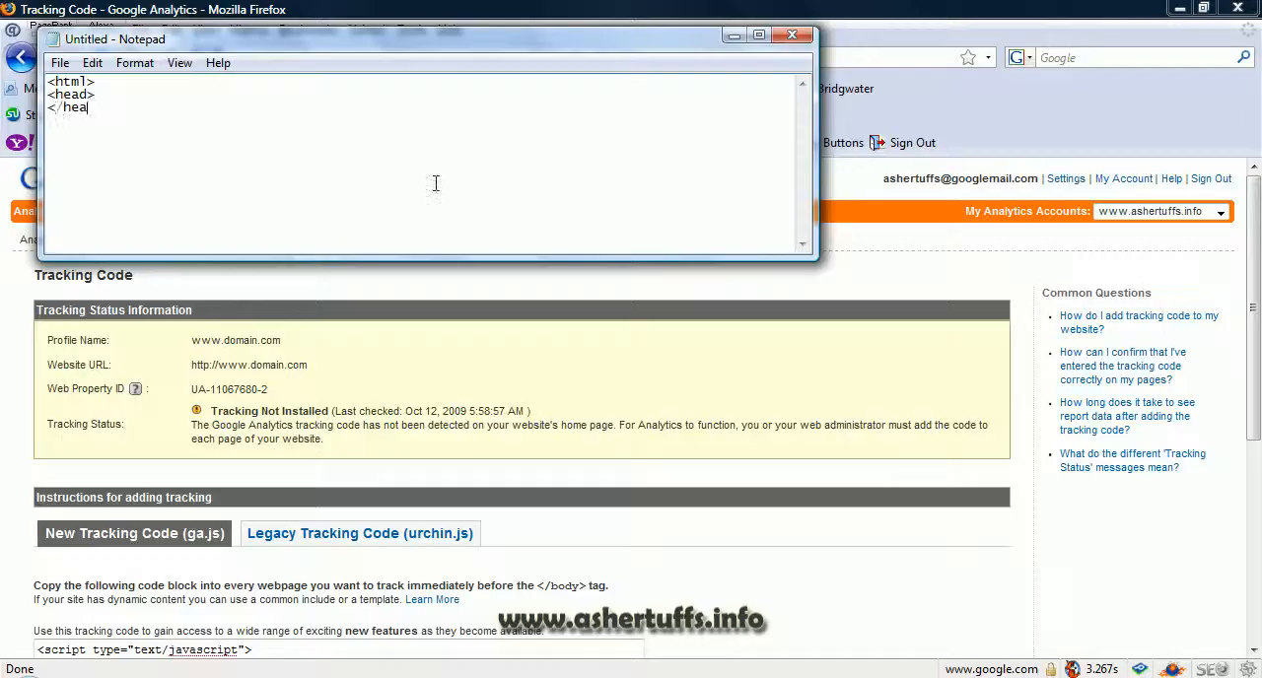
{"action": "type", "text": "d> <body>"}
Step: Add an empty body section below the head and end the document with </html>
{"action": "key", "text": "Return"}
{"action": "type", "text": "</body>"}
{"action": "key", "text": "Return"}
{"action": "type", "text": "</"}
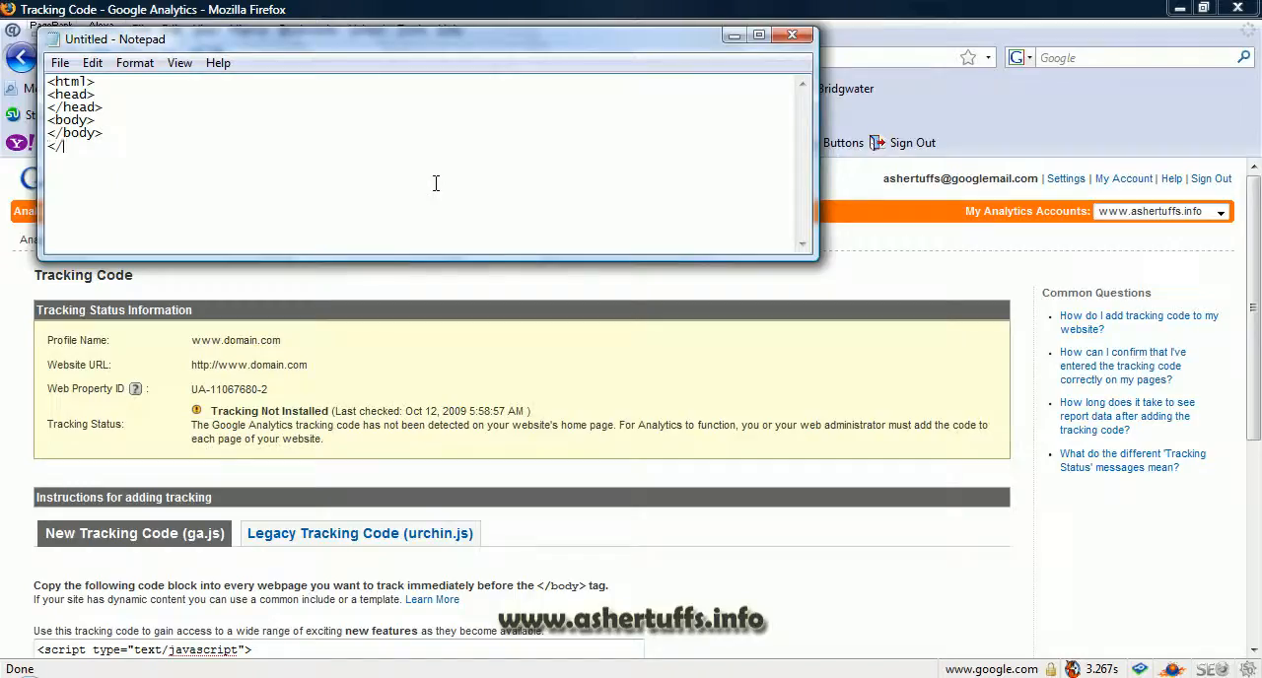
{"action": "type", "text": "html>"}
Step: Insert a placeholder line of repeated d characters inside the body section, followed by several blank lines
{"action": "left_click", "coordinate": [113, 92]}
{"action": "left_click", "coordinate": [113, 124]}
{"action": "key", "text": "Return"}
{"action": "type", "text": "dddddddddddddddddddddddddd"}
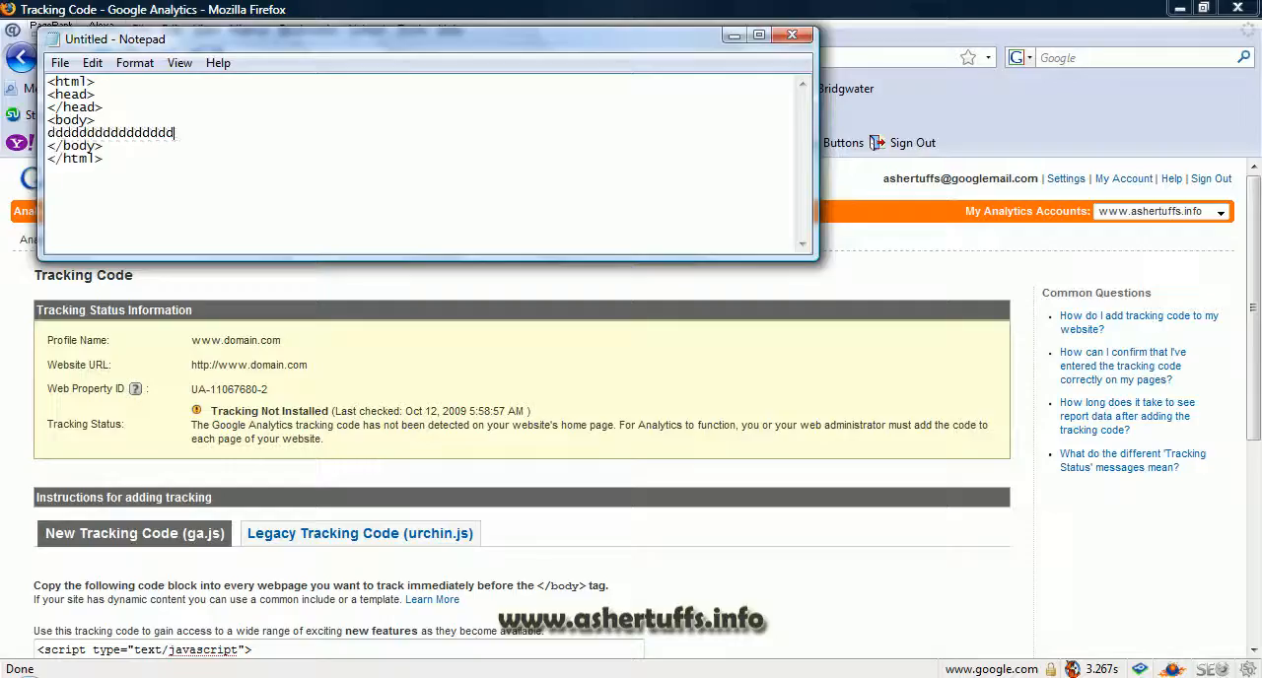
{"action": "key", "text": "Return"}
{"action": "key", "text": "Return"}
{"action": "key", "text": "Return"}
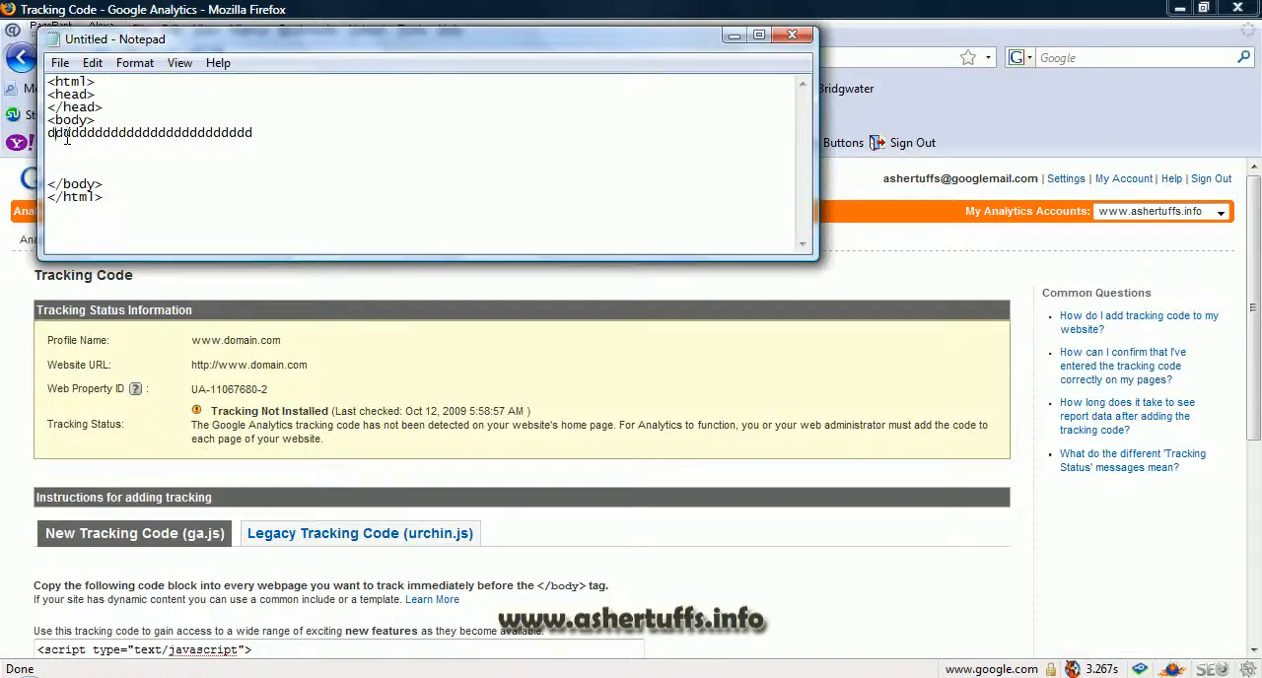
{"action": "left_click_drag", "start_coordinate": [55, 132], "coordinate": [164, 157]}
{"action": "left_click", "coordinate": [163, 157]}
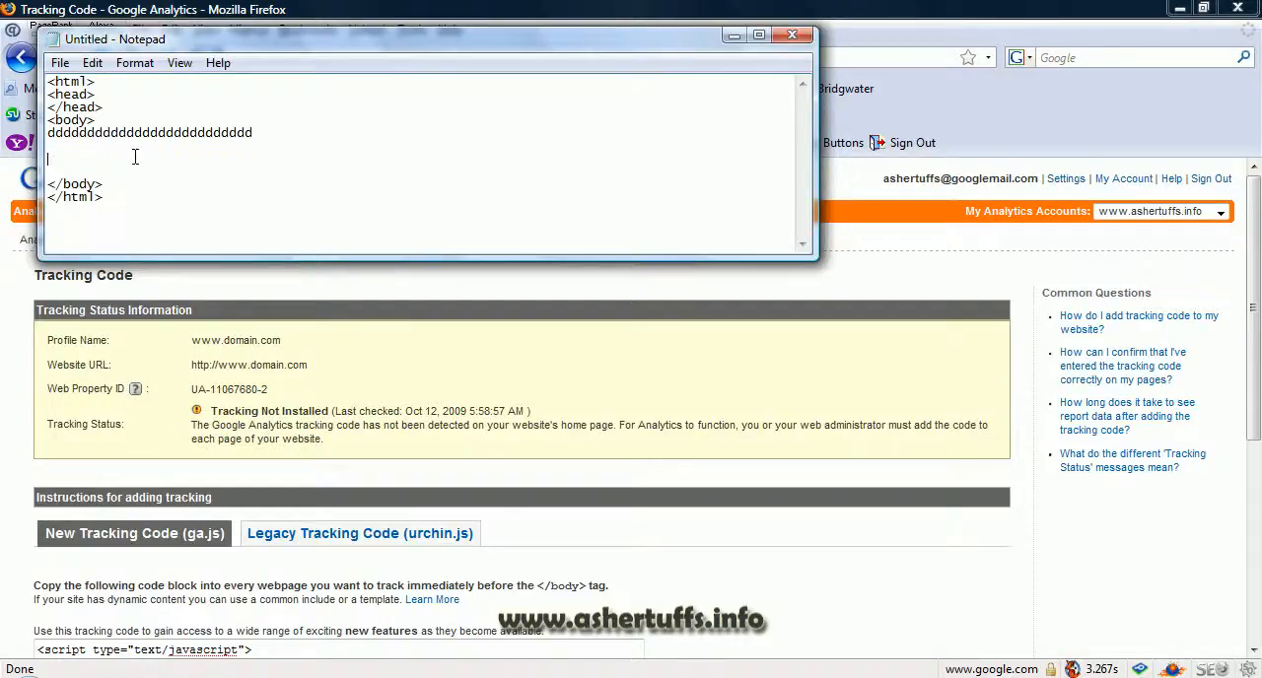
Step: Copy the ga.js tracking code from the Analytics page and paste it into the Notepad document directly above </body>
{"action": "left_click", "coordinate": [82, 173]}
{"action": "left_click", "coordinate": [266, 646]}
{"action": "scroll", "coordinate": [411, 631], "scroll_direction": "down", "scroll_amount": 1}
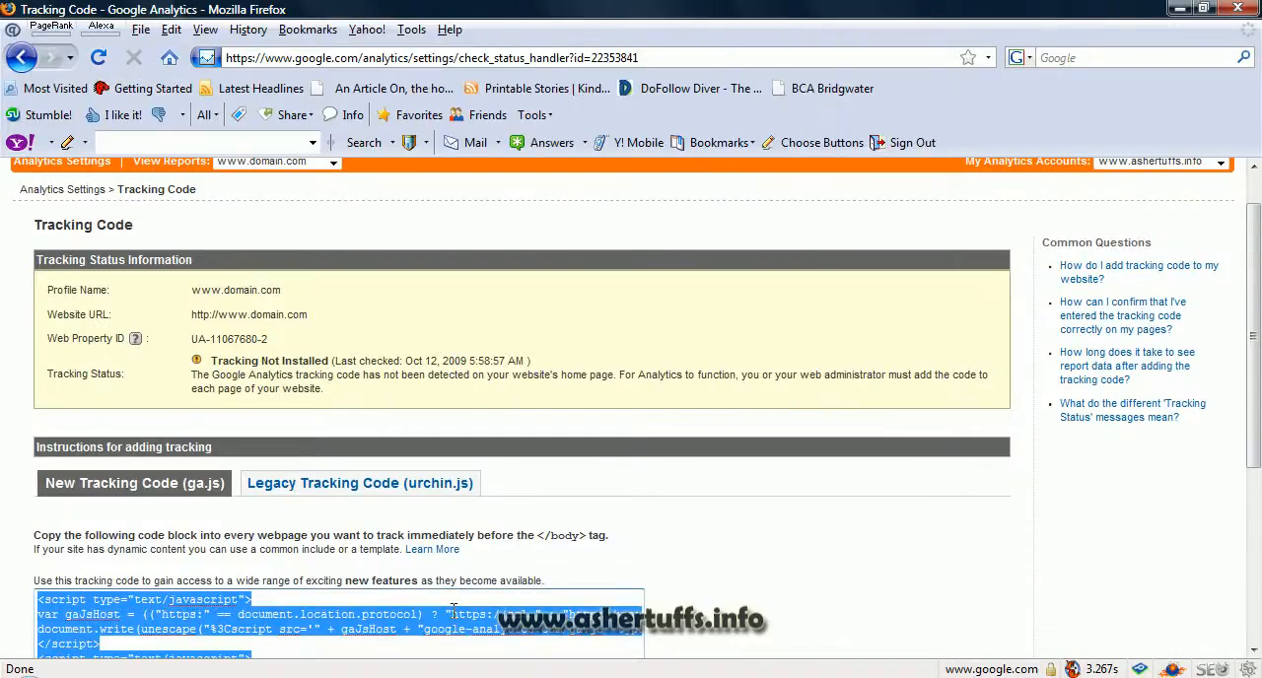
{"action": "key", "text": "ctrl+c"}
{"action": "key", "text": "alt+Tab"}
{"action": "key", "text": "ctrl+v"}
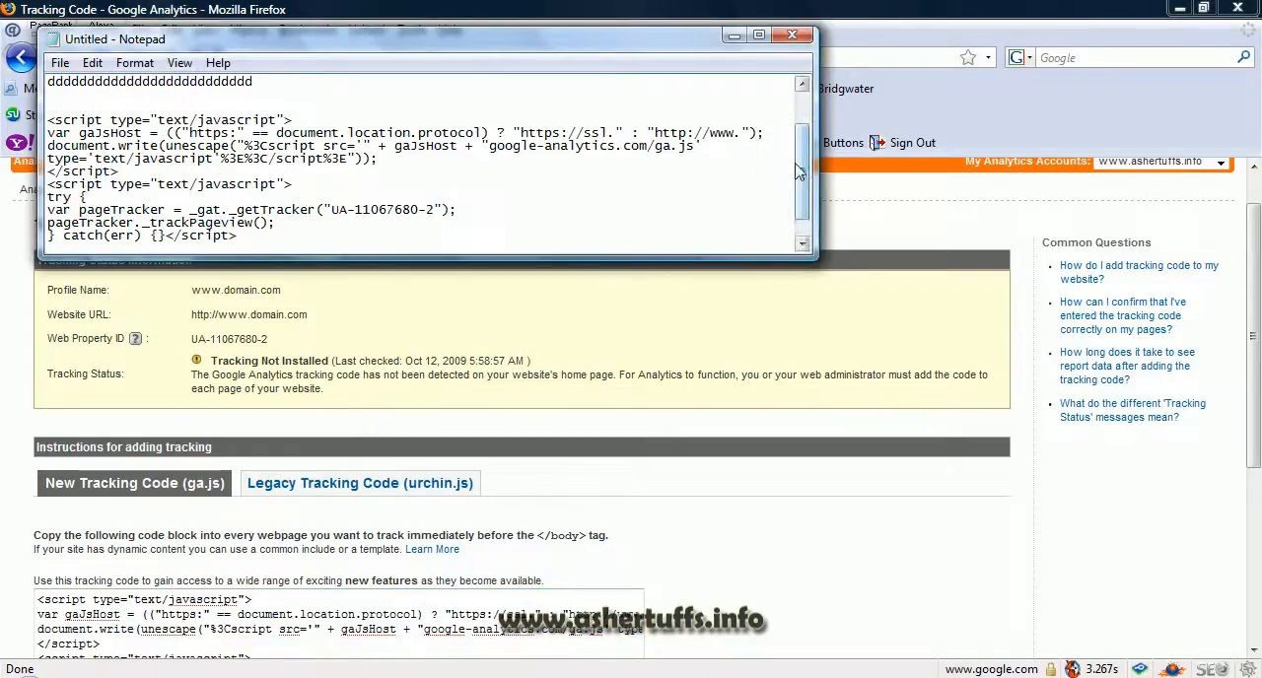
{"action": "scroll", "coordinate": [799, 171], "scroll_direction": "down", "scroll_amount": 1}
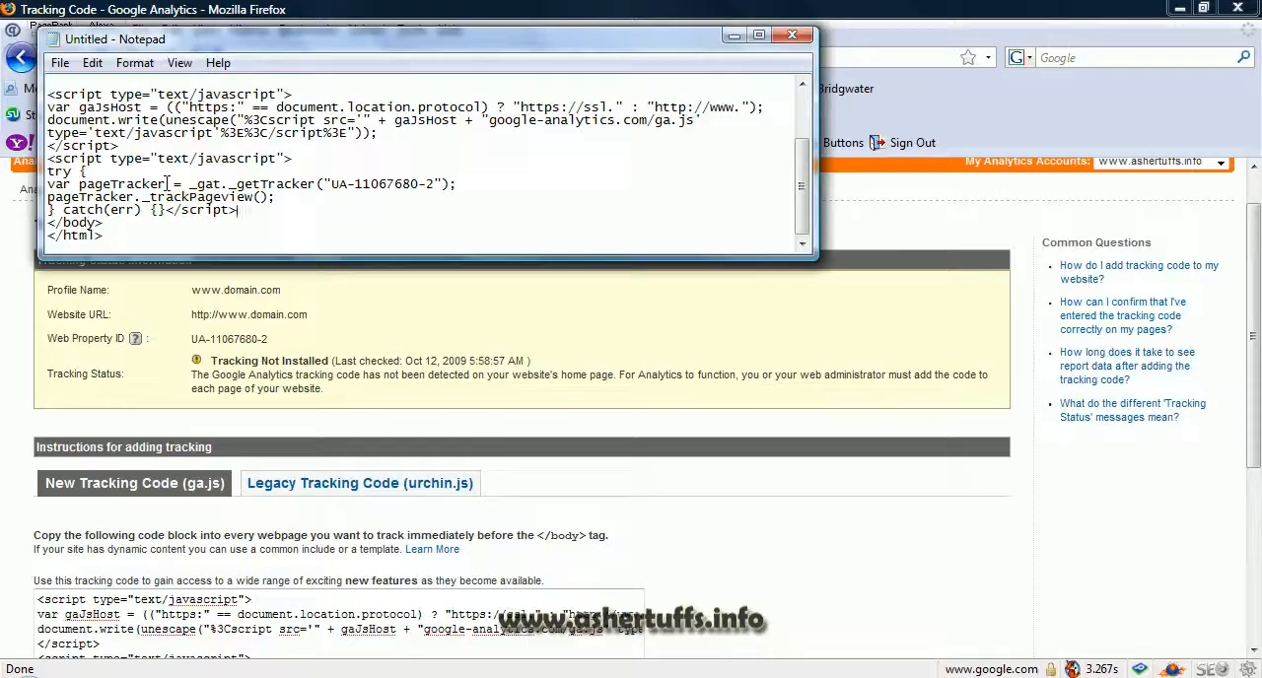
Step: Close the sample Notepad document without saving it and return to the tracking code page
{"action": "left_click", "coordinate": [791, 37]}
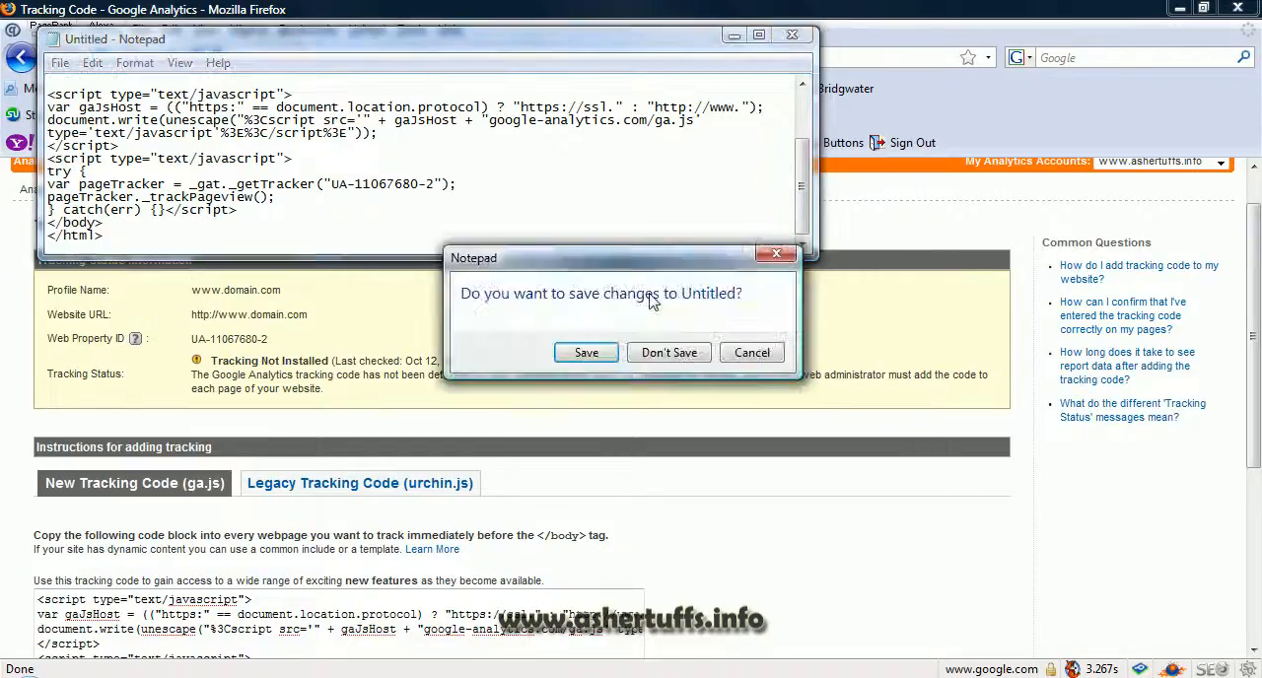
{"action": "left_click", "coordinate": [667, 352]}
{"action": "left_click", "coordinate": [593, 408]}
{"action": "scroll", "coordinate": [593, 407], "scroll_direction": "down", "scroll_amount": 5}
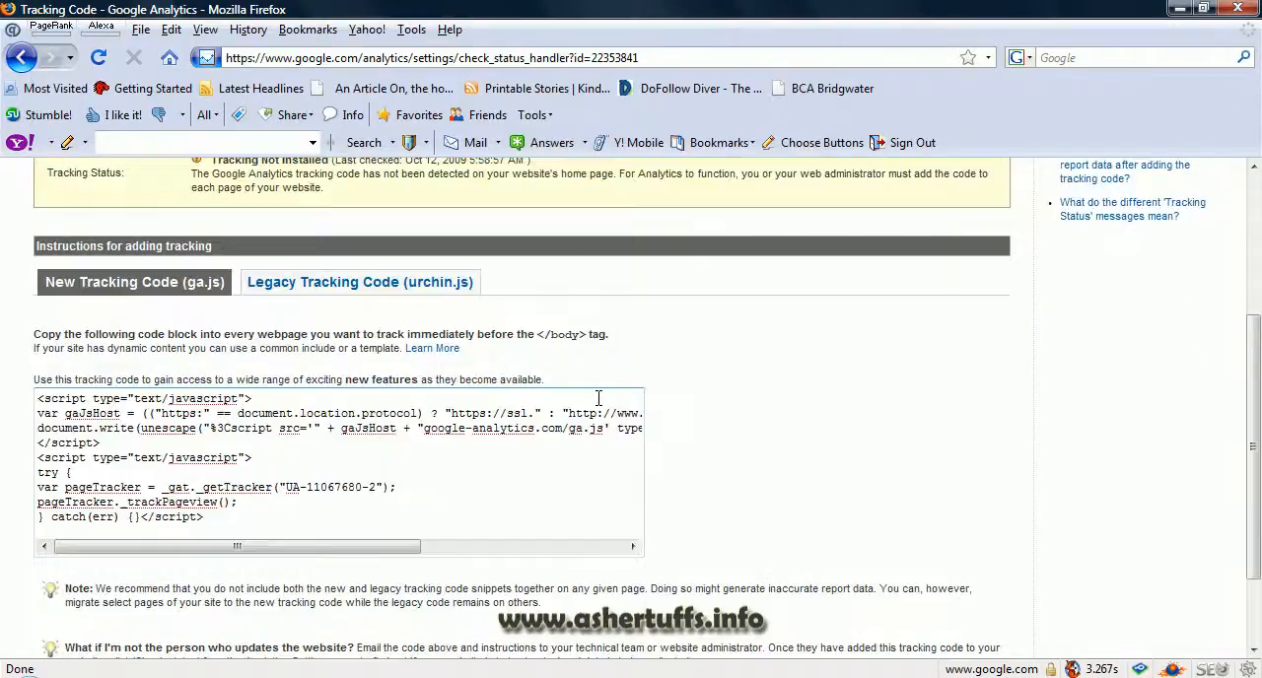
{"action": "scroll", "coordinate": [690, 394], "scroll_direction": "down", "scroll_amount": 1}
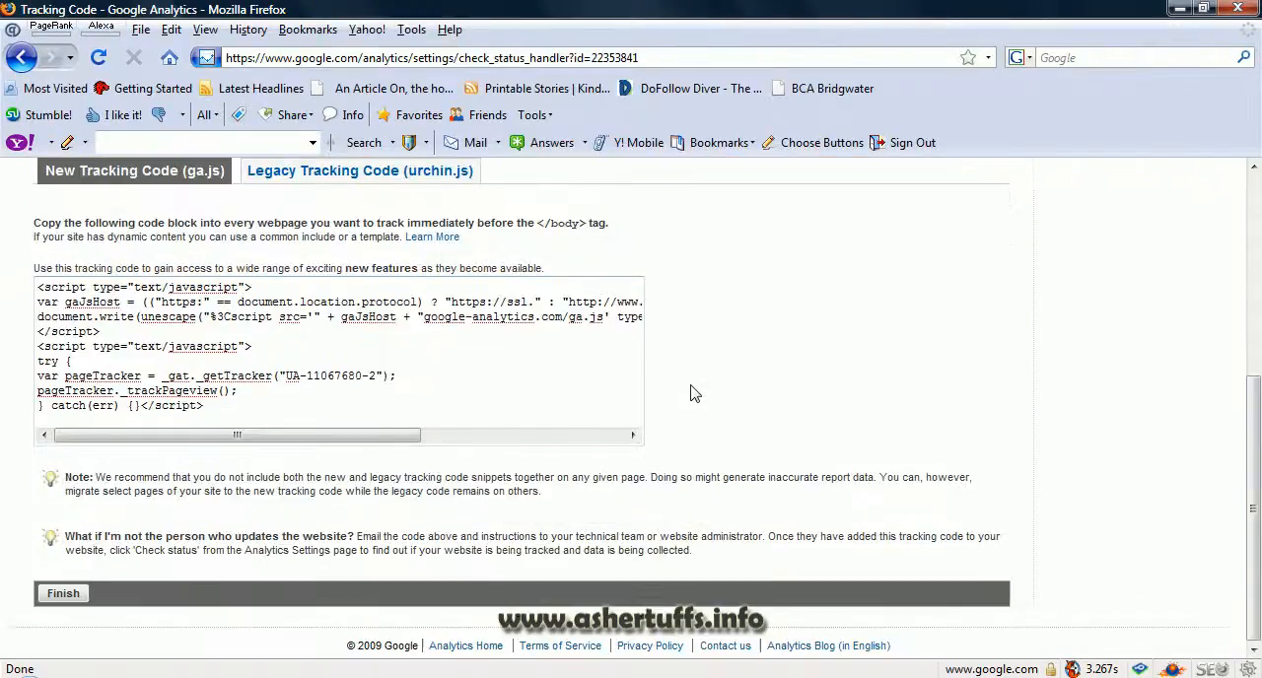
{"action": "left_click", "coordinate": [71, 596]}
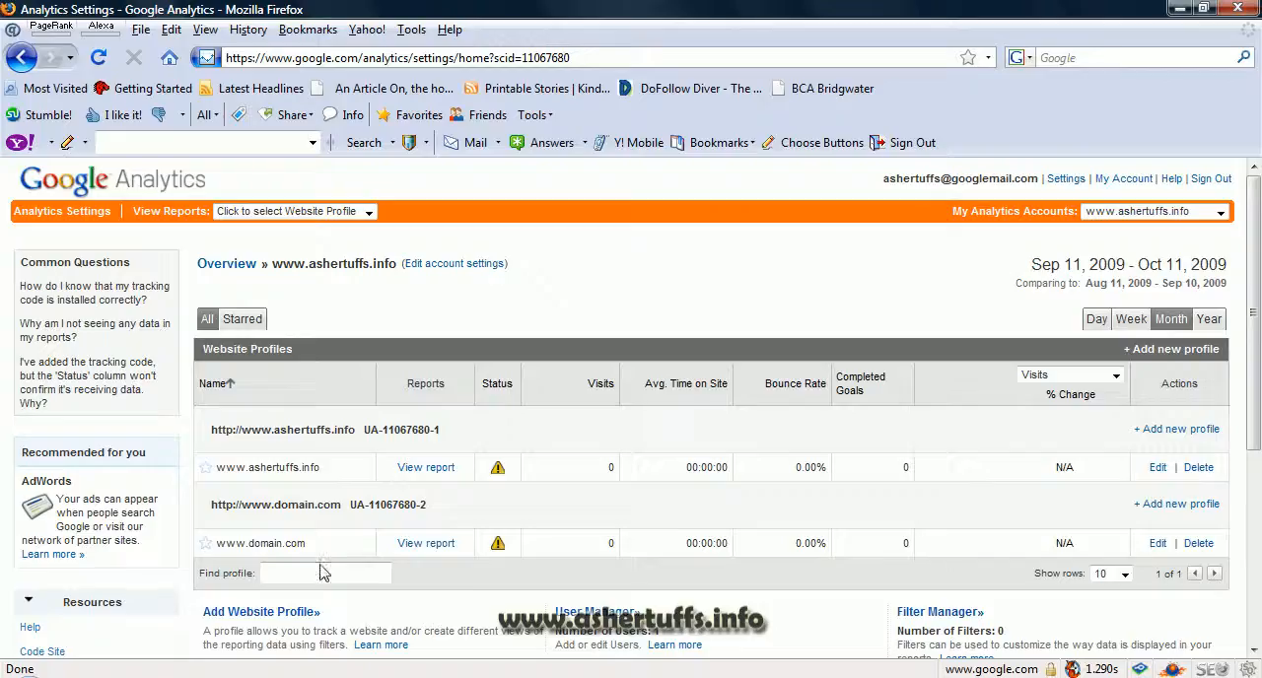
{"action": "left_click", "coordinate": [1198, 543]}
{"action": "left_click", "coordinate": [581, 375]}
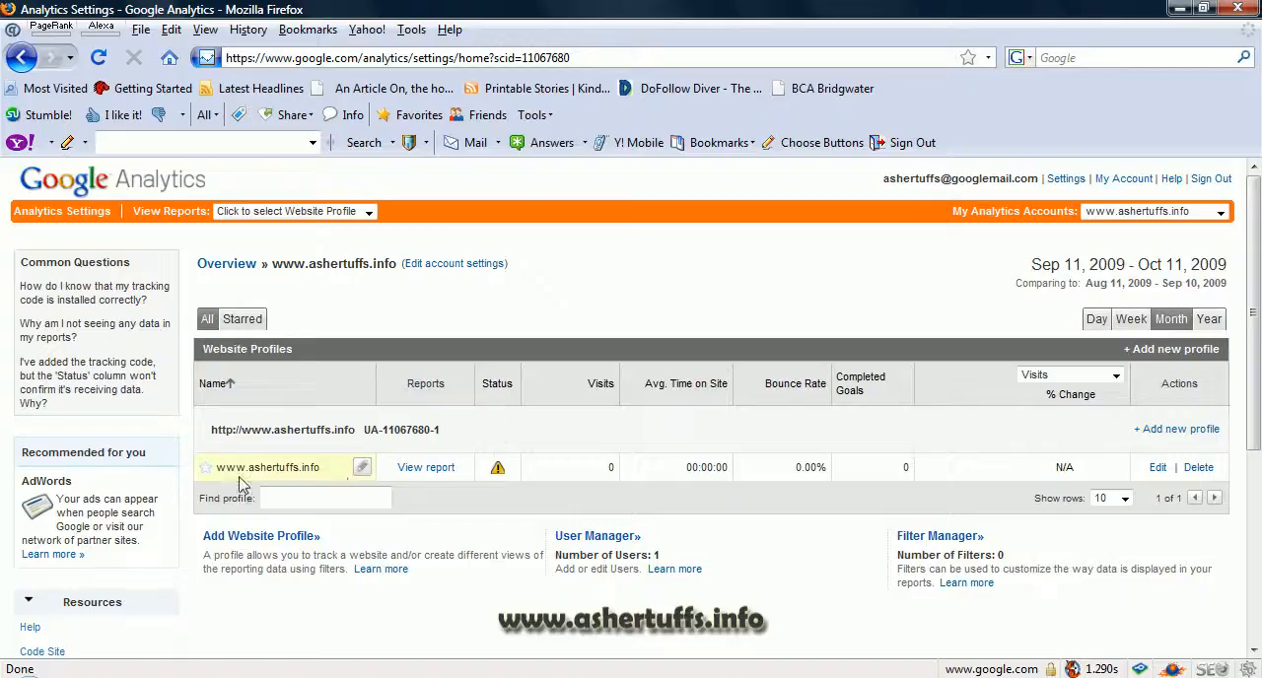
Step: Open the blog profile's settings, check its tracking status, and select the whole ga.js tracking code block
{"action": "left_click", "coordinate": [1155, 467]}
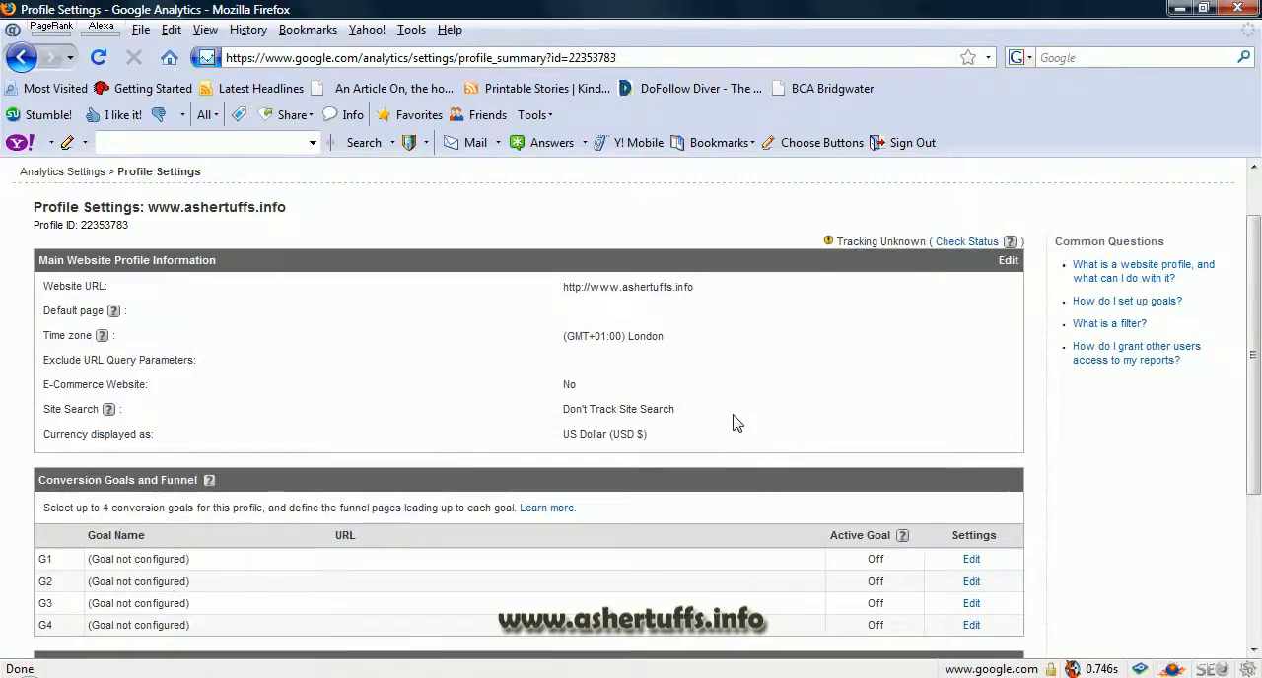
{"action": "left_click", "coordinate": [966, 241]}
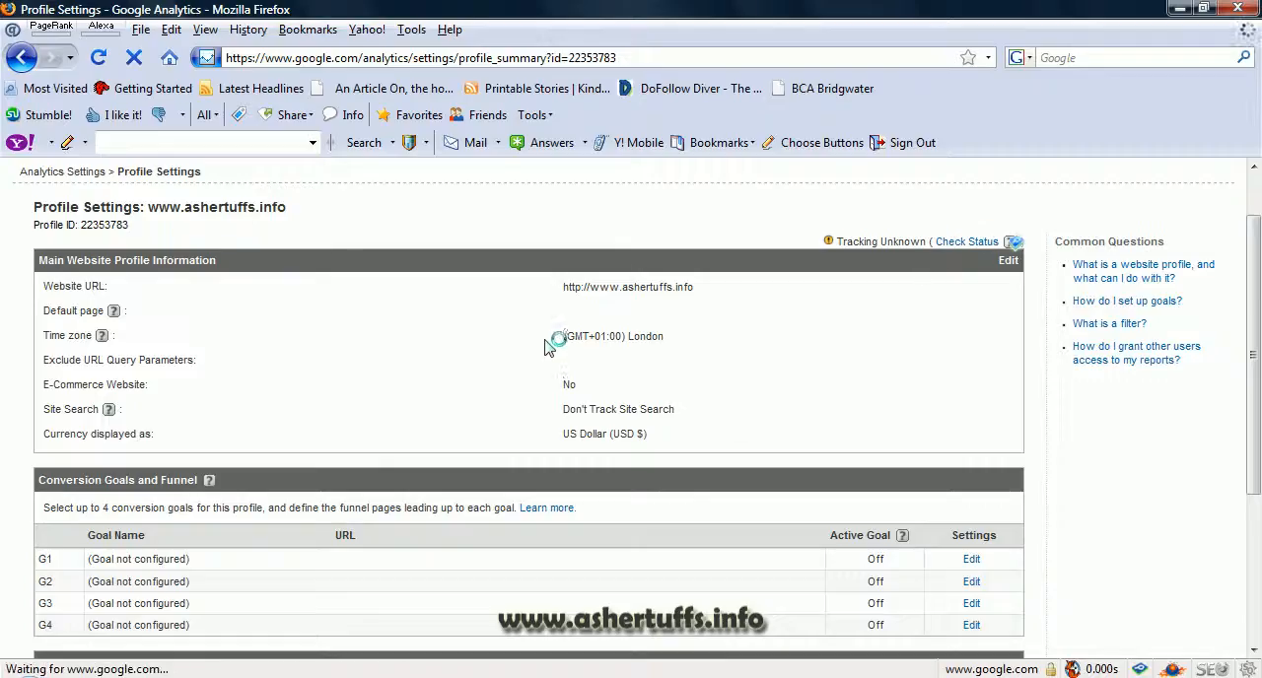
{"action": "scroll", "coordinate": [535, 369], "scroll_direction": "down", "scroll_amount": 1}
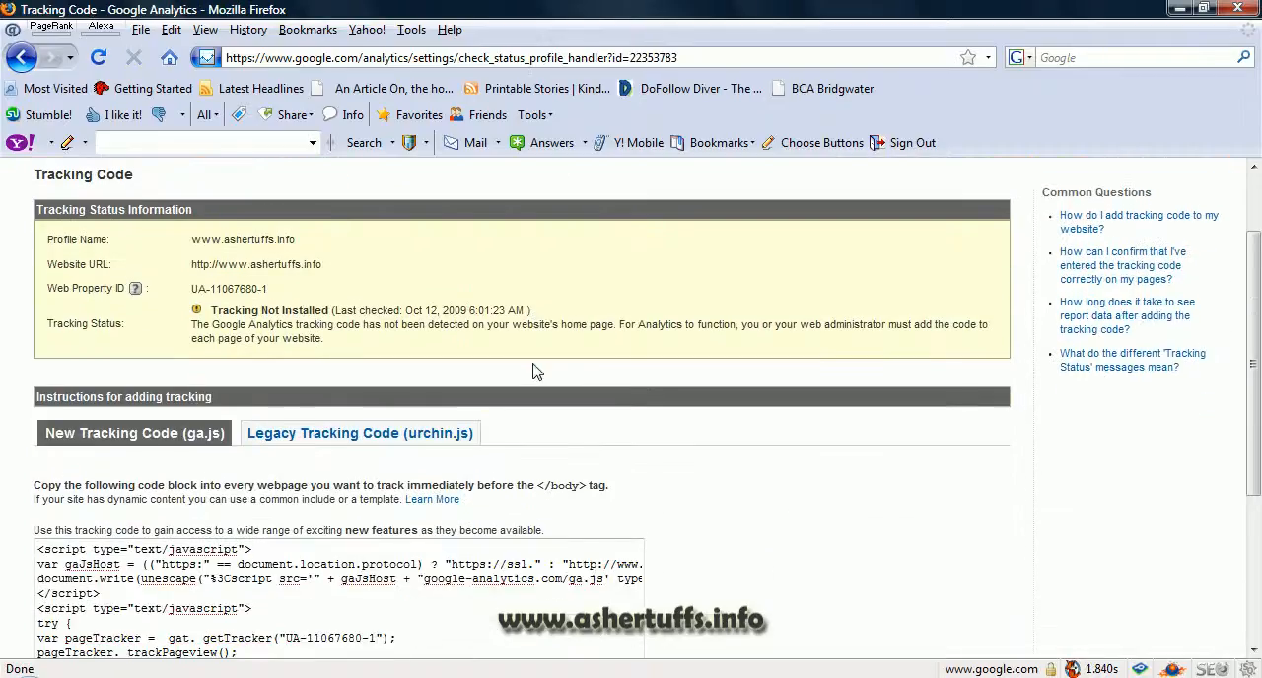
{"action": "scroll", "coordinate": [535, 370], "scroll_direction": "down", "scroll_amount": 2}
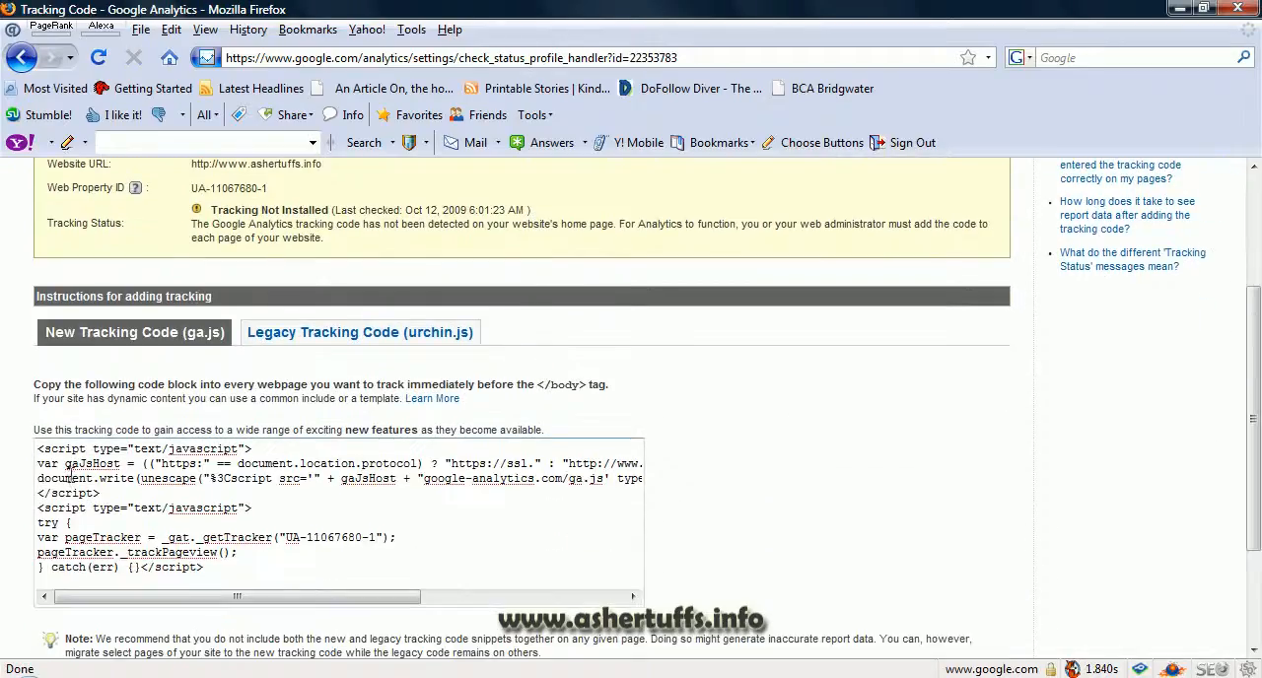
{"action": "left_click_drag", "start_coordinate": [39, 450], "coordinate": [280, 569]}
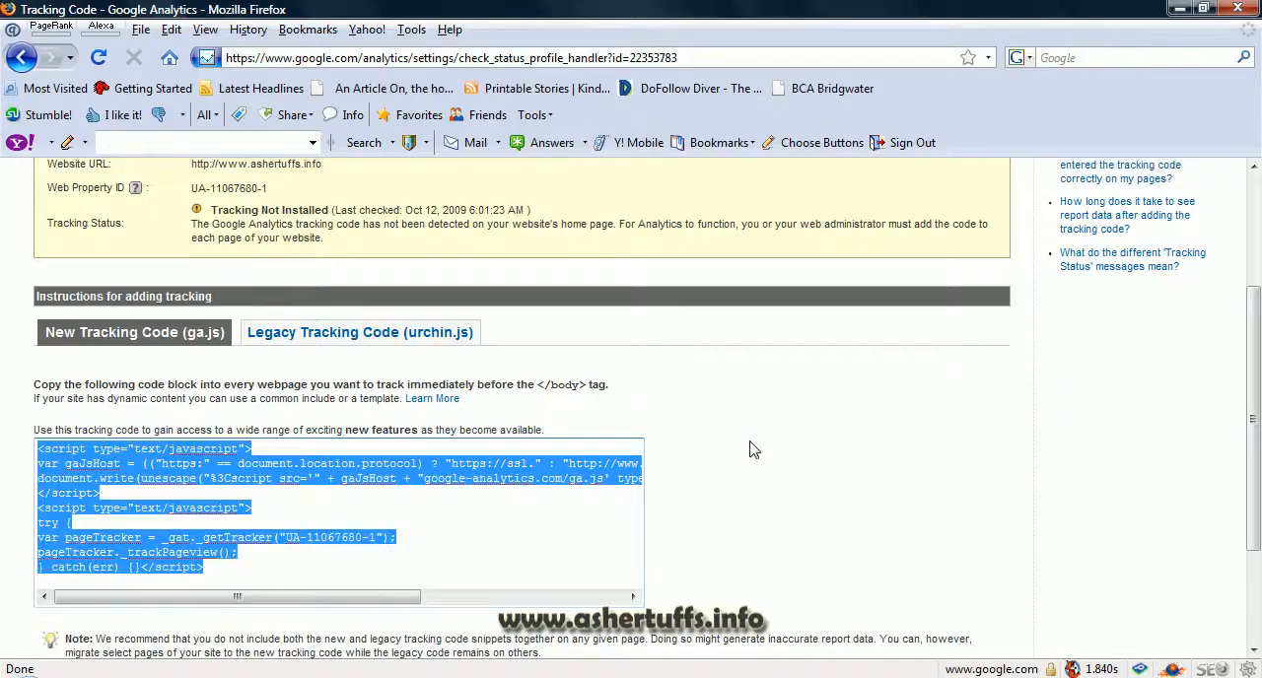
Step: Return to the blog's profile settings and highlight the website URL in the main profile information
{"action": "scroll", "coordinate": [750, 451], "scroll_direction": "up", "scroll_amount": 2}
{"action": "key", "text": "alt+Left"}
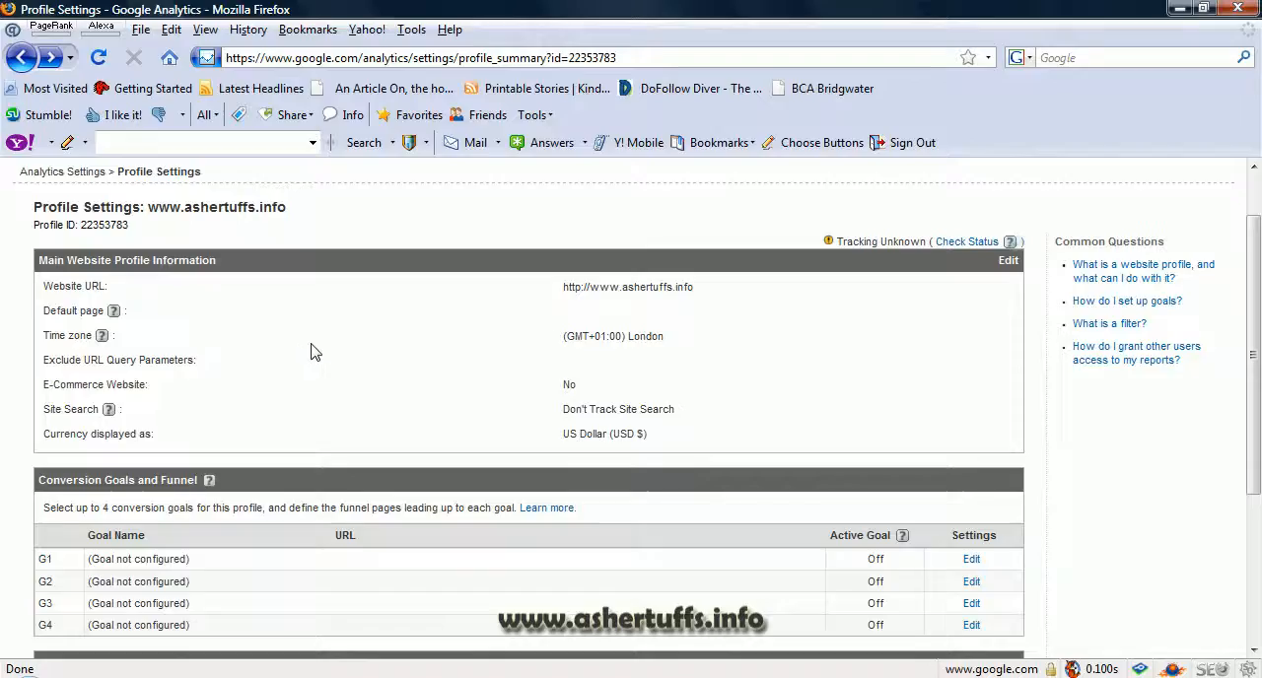
{"action": "left_click_drag", "start_coordinate": [562, 288], "coordinate": [704, 290]}
{"action": "left_click", "coordinate": [712, 292]}
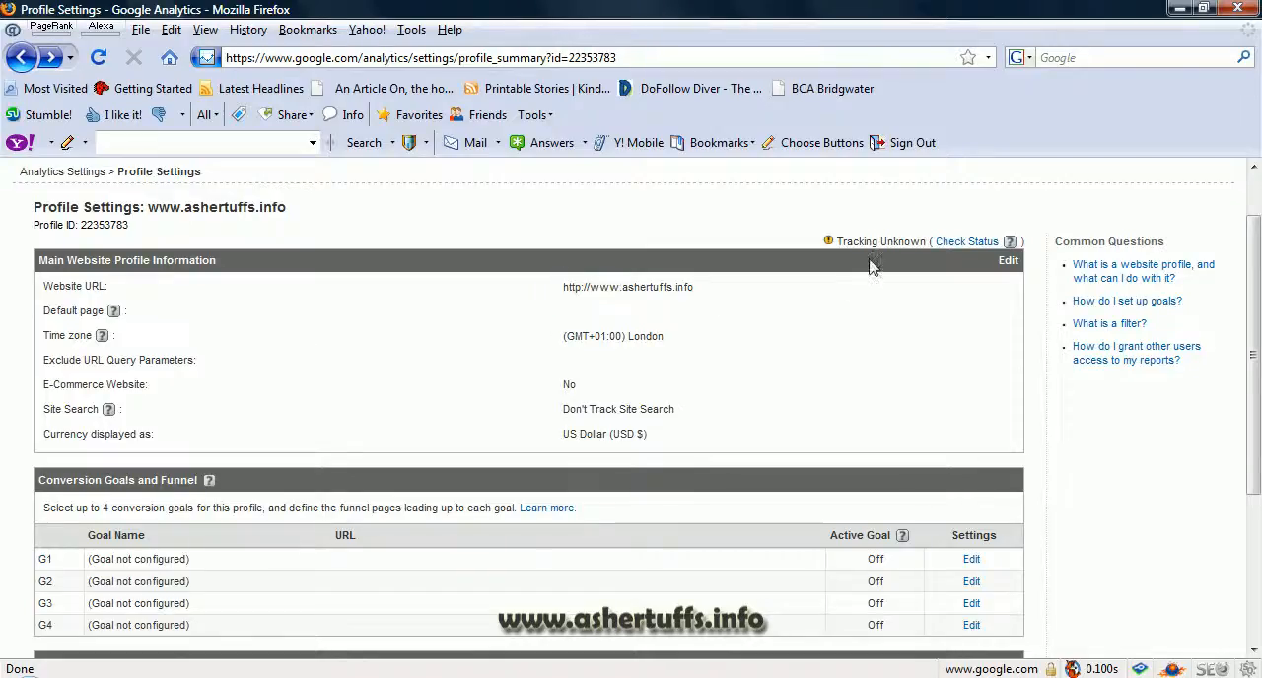
Step: Check the profile's tracking status again, highlight the new tracking code, and clear the selection
{"action": "left_click", "coordinate": [952, 245]}
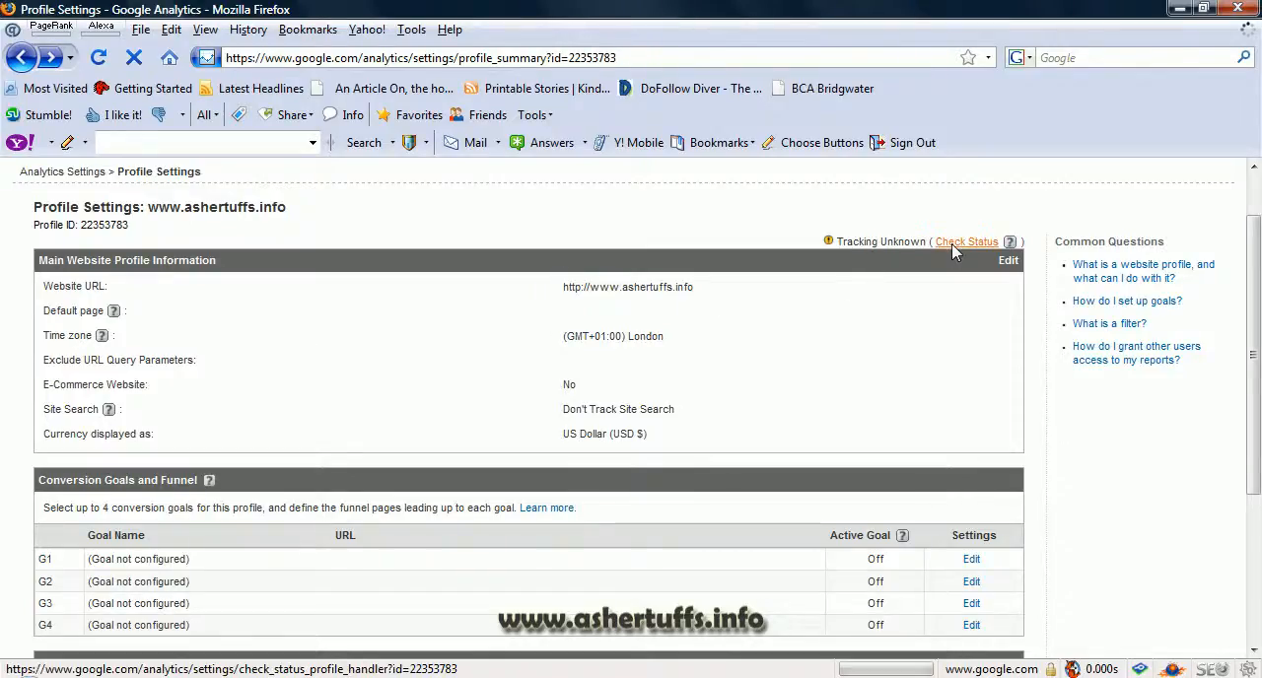
{"action": "scroll", "coordinate": [888, 282], "scroll_direction": "down", "scroll_amount": 3}
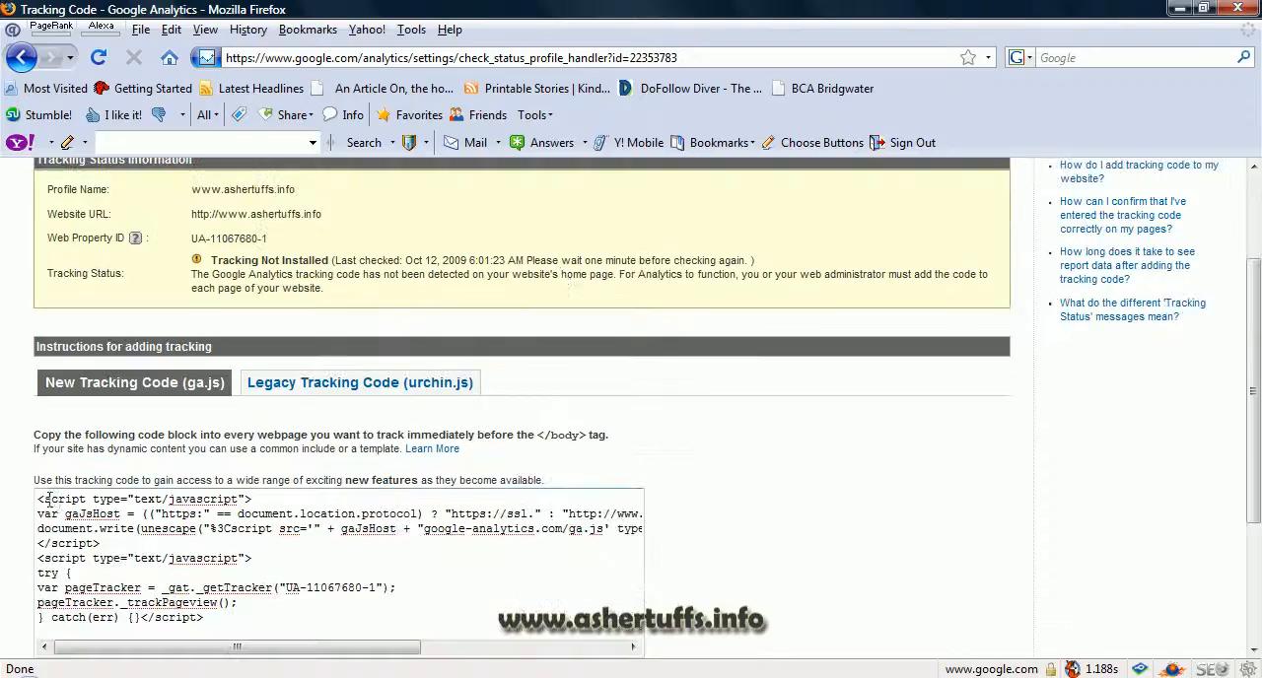
{"action": "left_click_drag", "start_coordinate": [45, 500], "coordinate": [248, 611]}
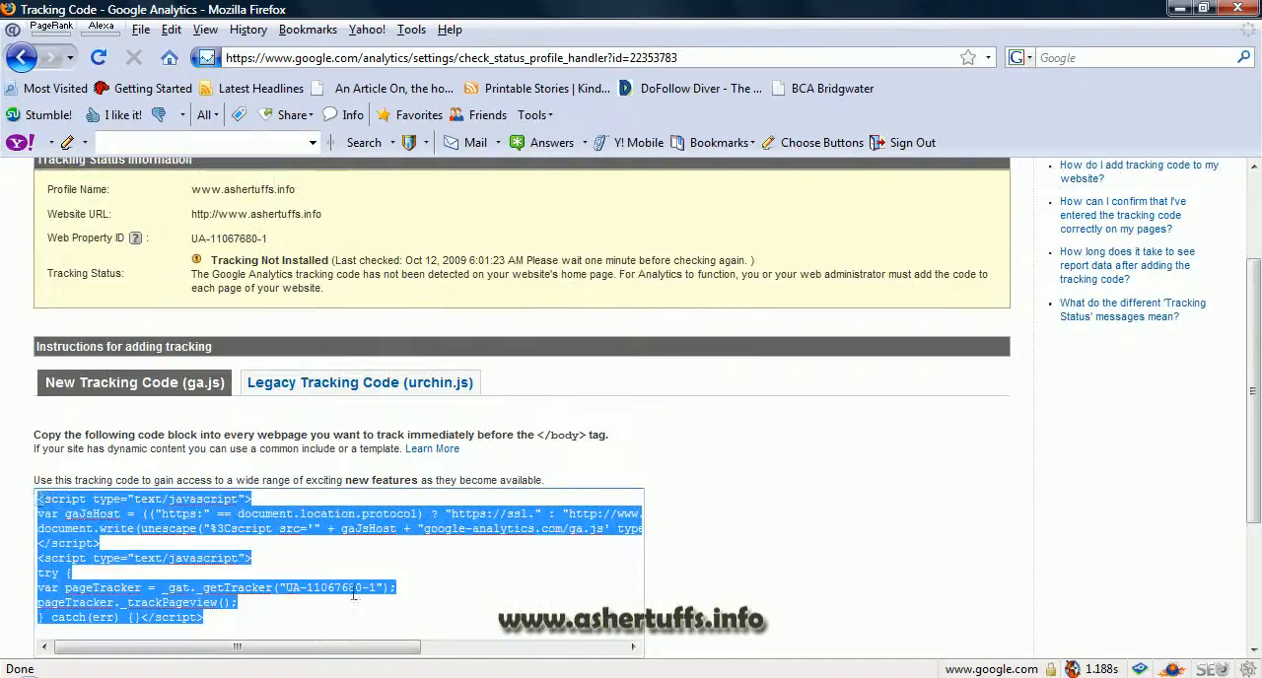
{"action": "left_click", "coordinate": [884, 489]}
{"action": "scroll", "coordinate": [867, 479], "scroll_direction": "up", "scroll_amount": 3}
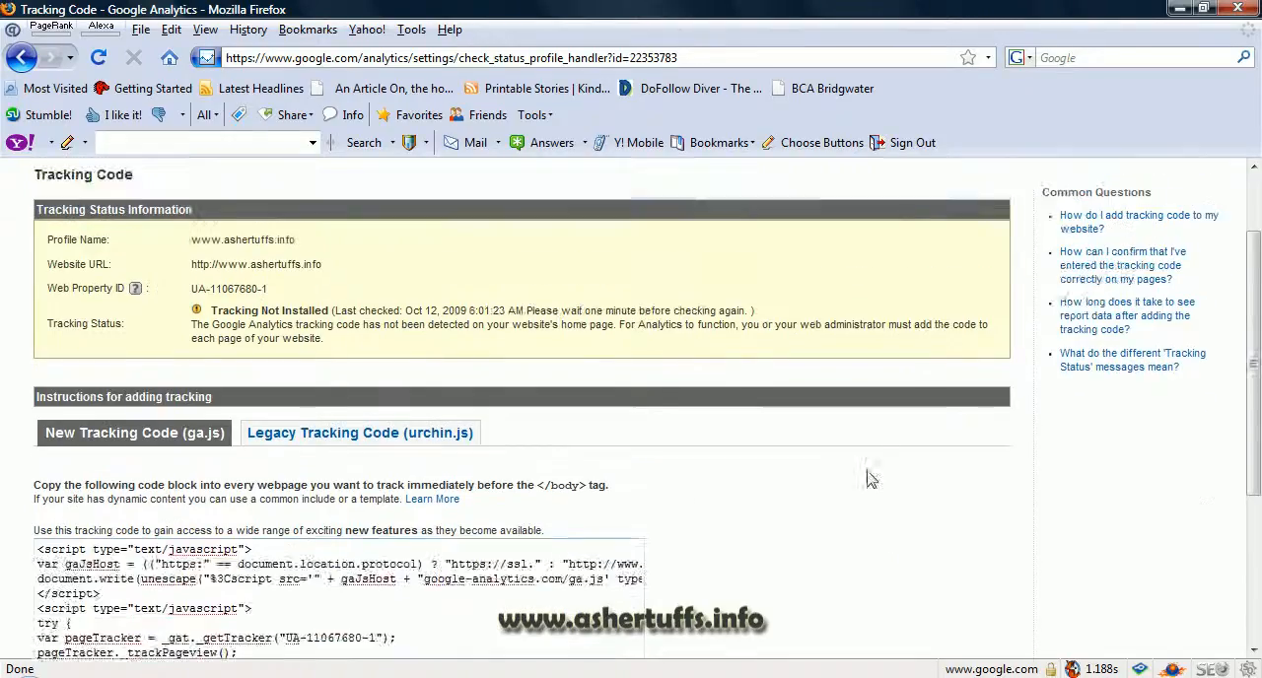
Step: Open the blog's report from the website profiles list and graph the visits by week, by month, and by day
{"action": "left_click", "coordinate": [79, 242]}
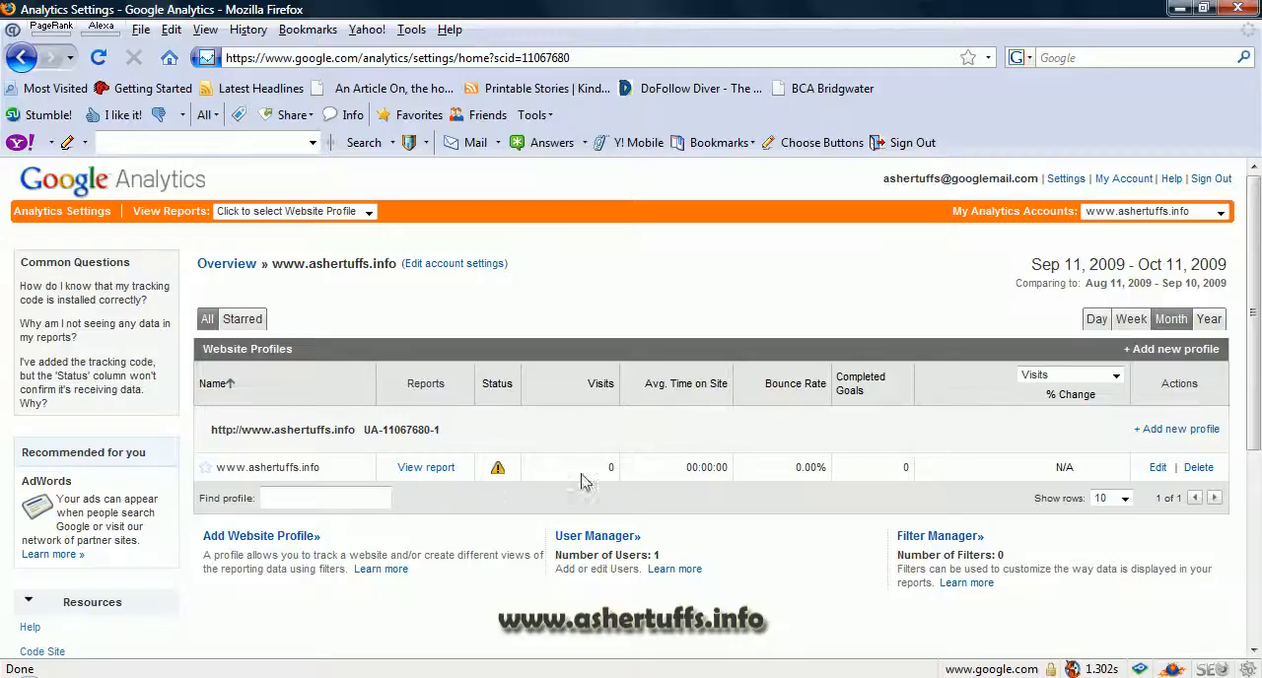
{"action": "left_click", "coordinate": [440, 469]}
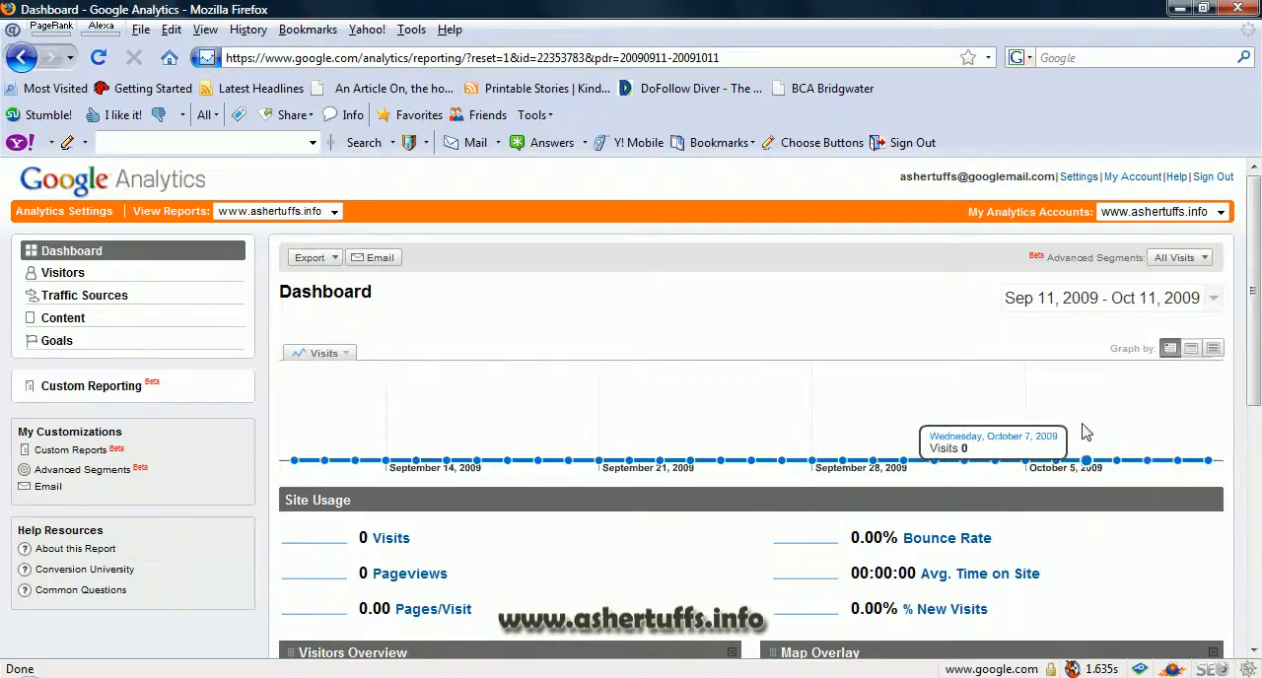
{"action": "left_click", "coordinate": [1193, 351]}
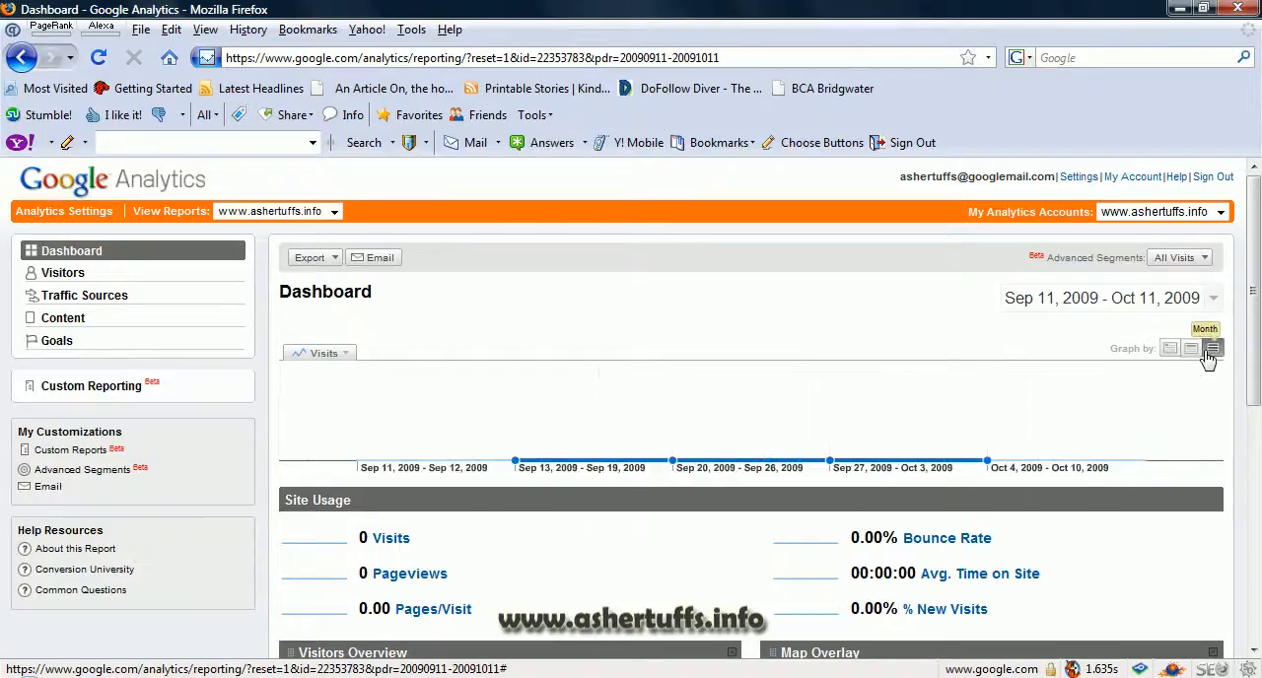
{"action": "left_click", "coordinate": [1211, 351]}
{"action": "left_click", "coordinate": [1176, 357]}
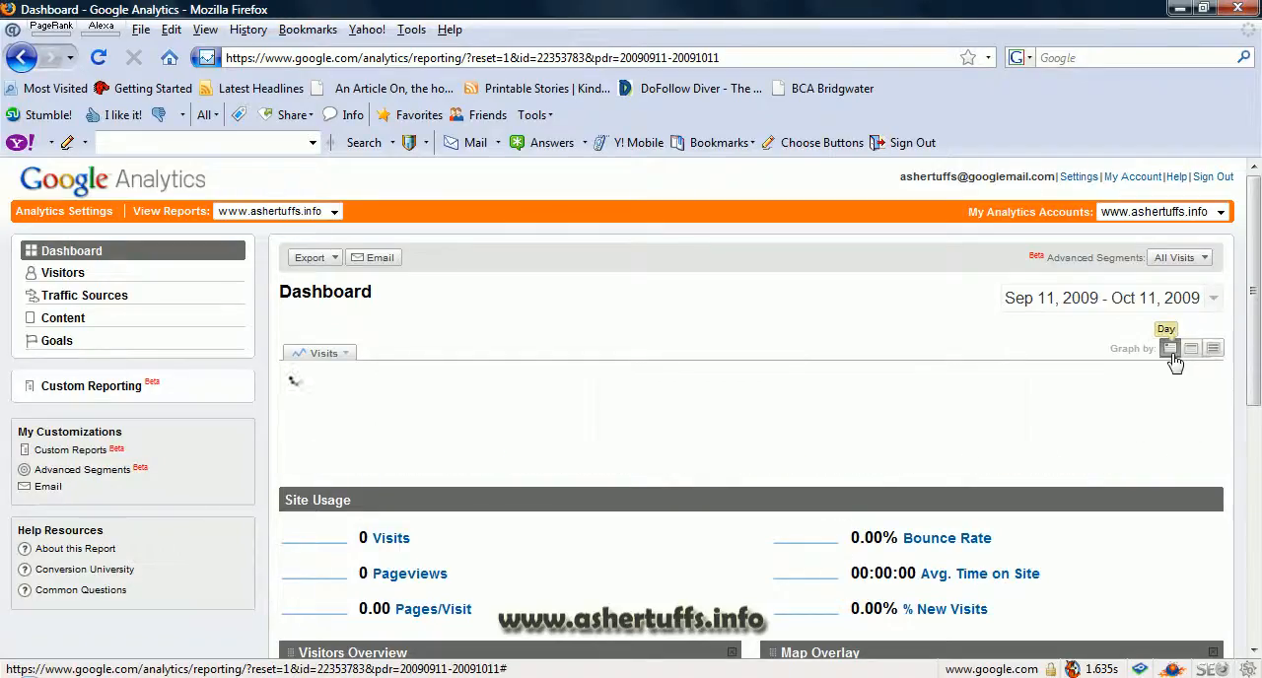